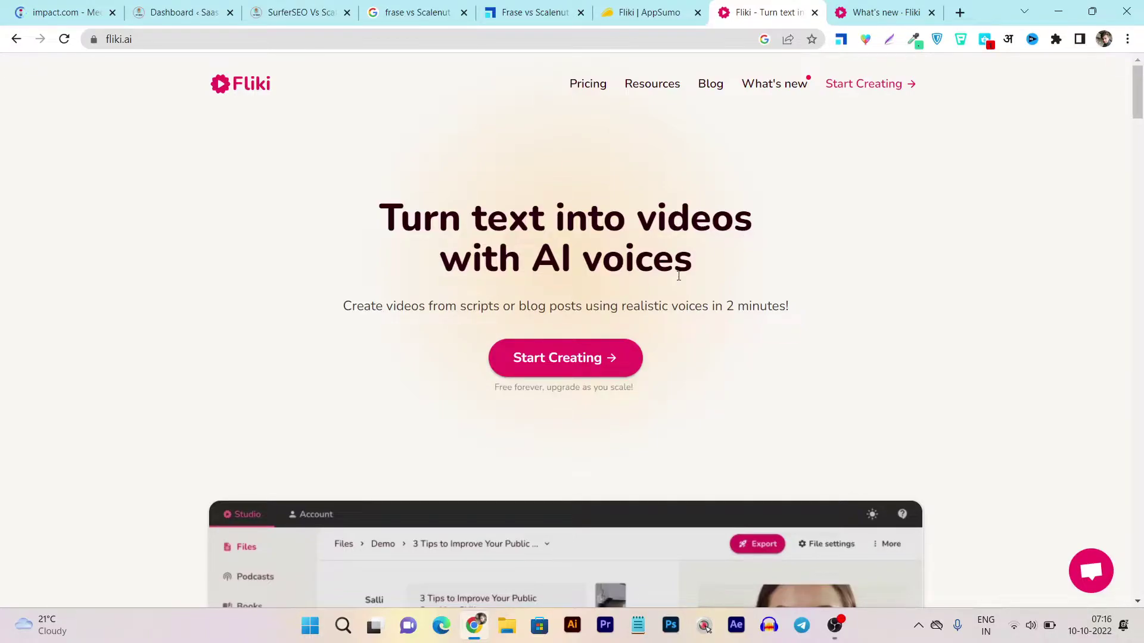
scroll(677, 275, "down", 3)
scroll(677, 275, "down", 1)
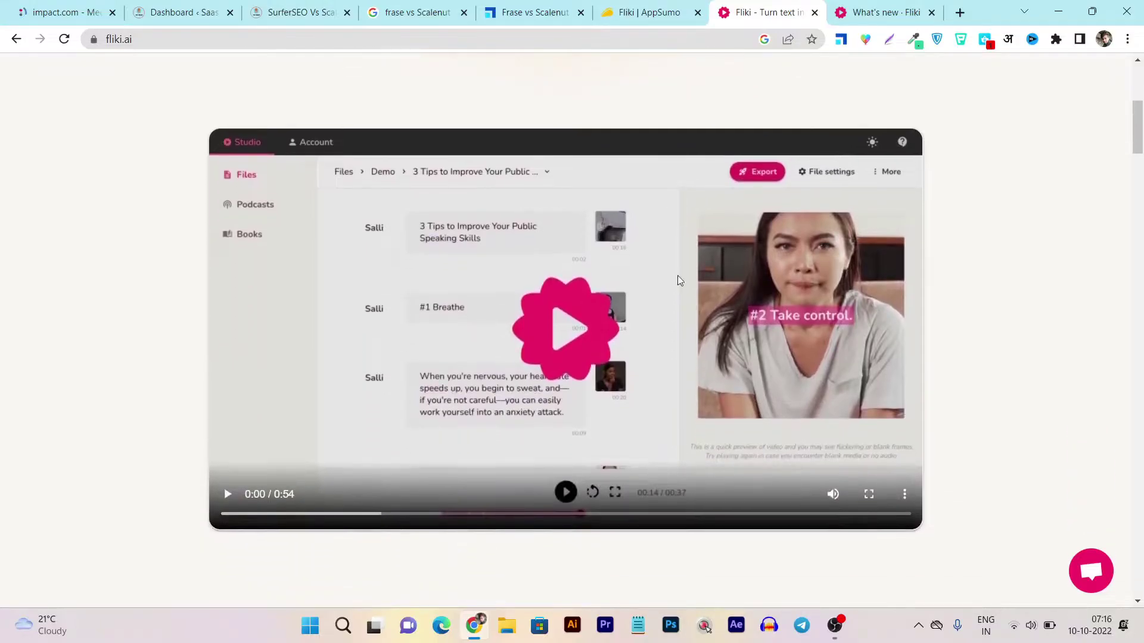
scroll(678, 275, "down", 3)
scroll(677, 281, "down", 3)
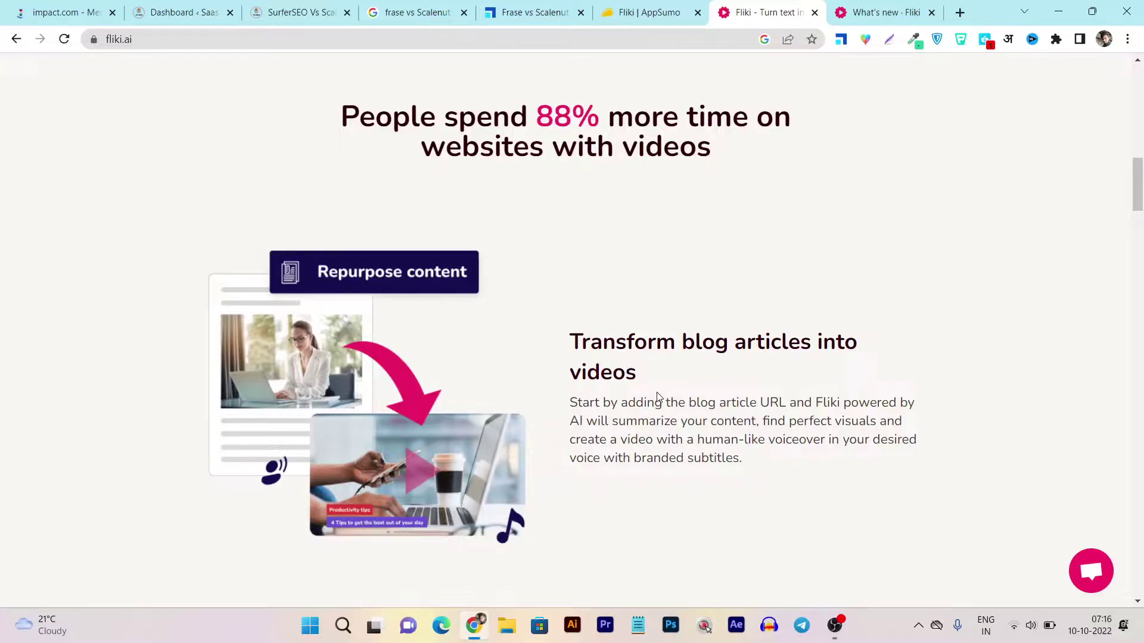
scroll(657, 398, "down", 3)
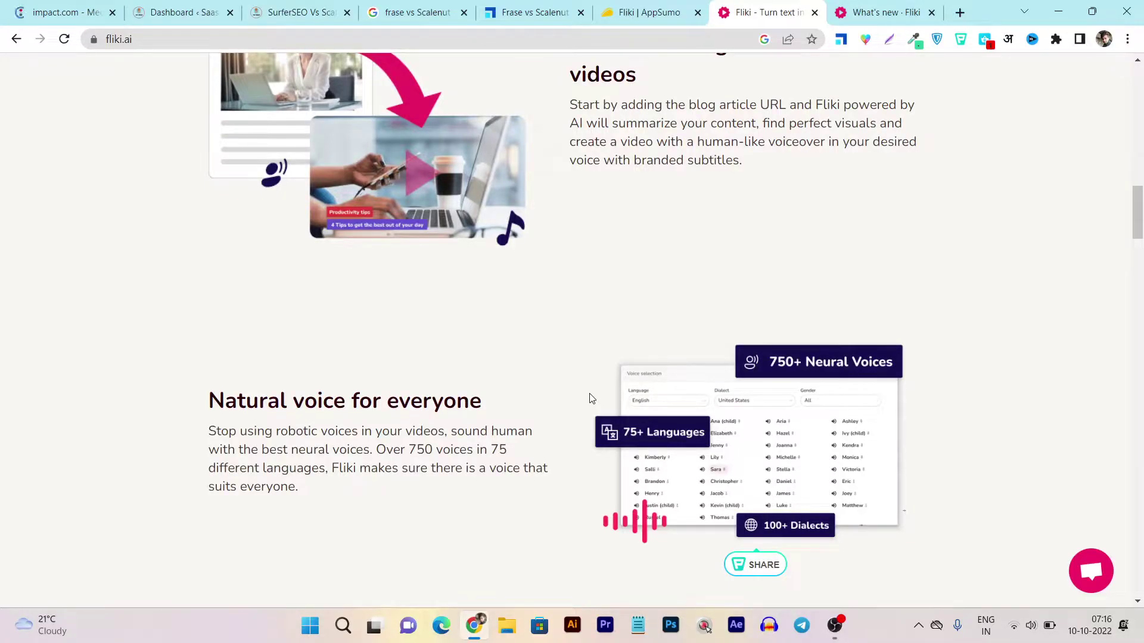
Glance at the empty Fliki Studio files page, then return to the Fliki homepage
left_click(899, 11)
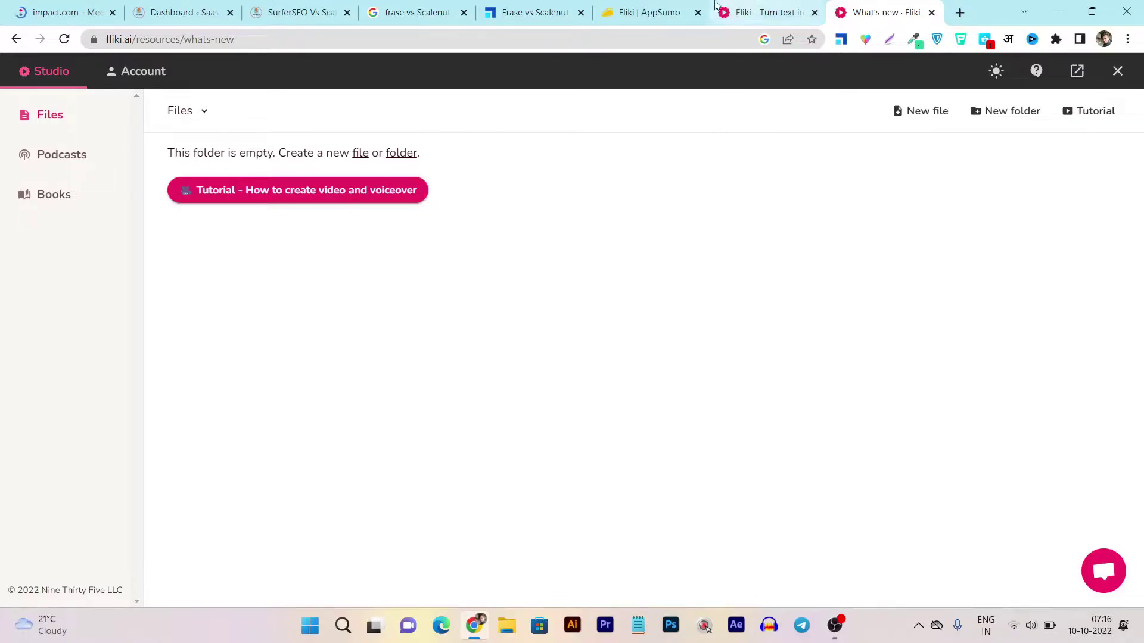
left_click(765, 7)
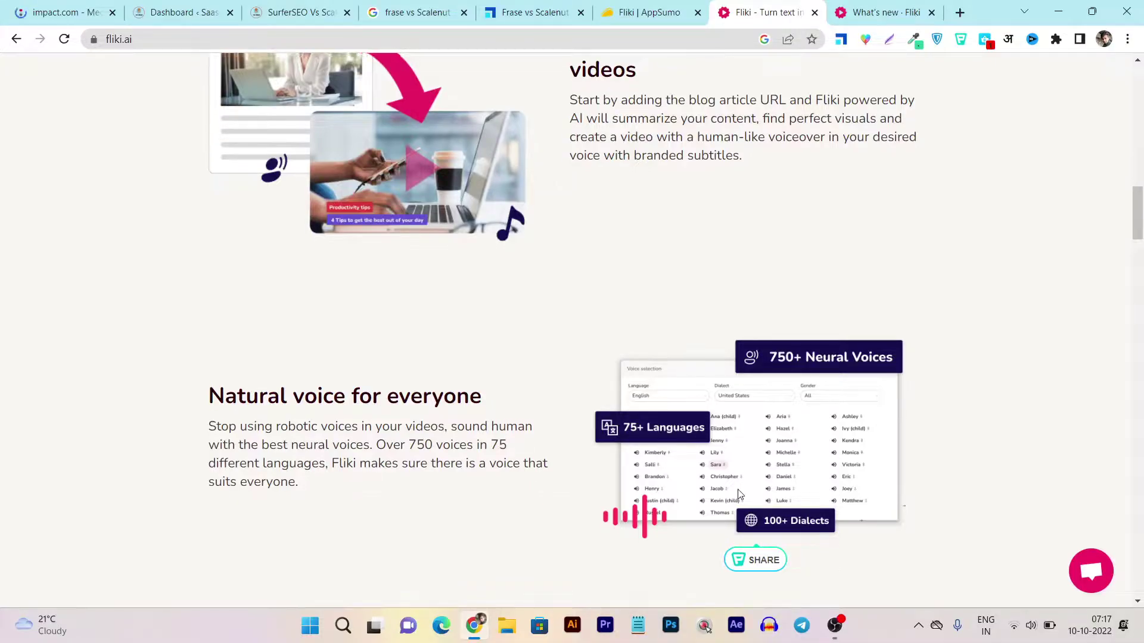
scroll(622, 480, "down", 2)
scroll(613, 480, "down", 3)
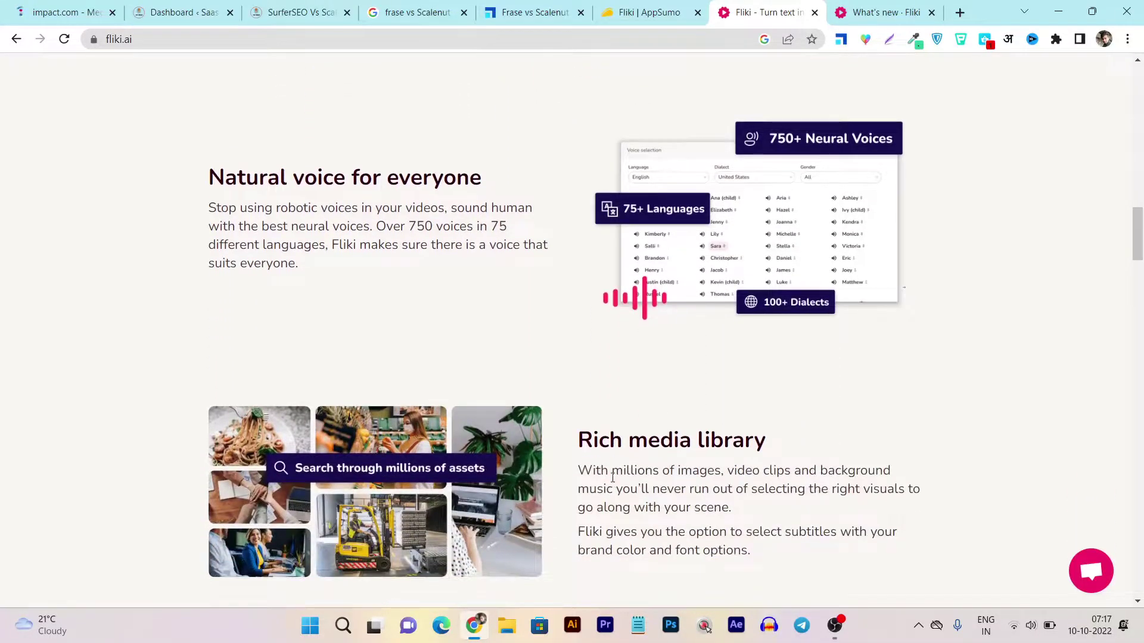
scroll(613, 479, "down", 1)
scroll(610, 464, "down", 2)
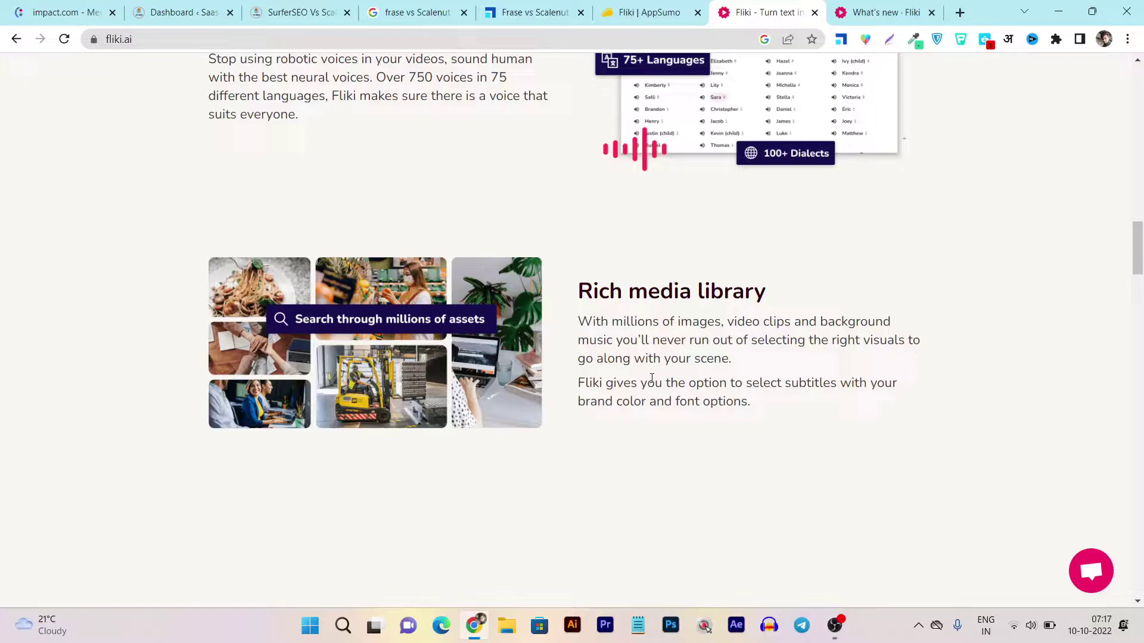
scroll(651, 380, "down", 1)
scroll(652, 379, "down", 1)
scroll(651, 380, "down", 3)
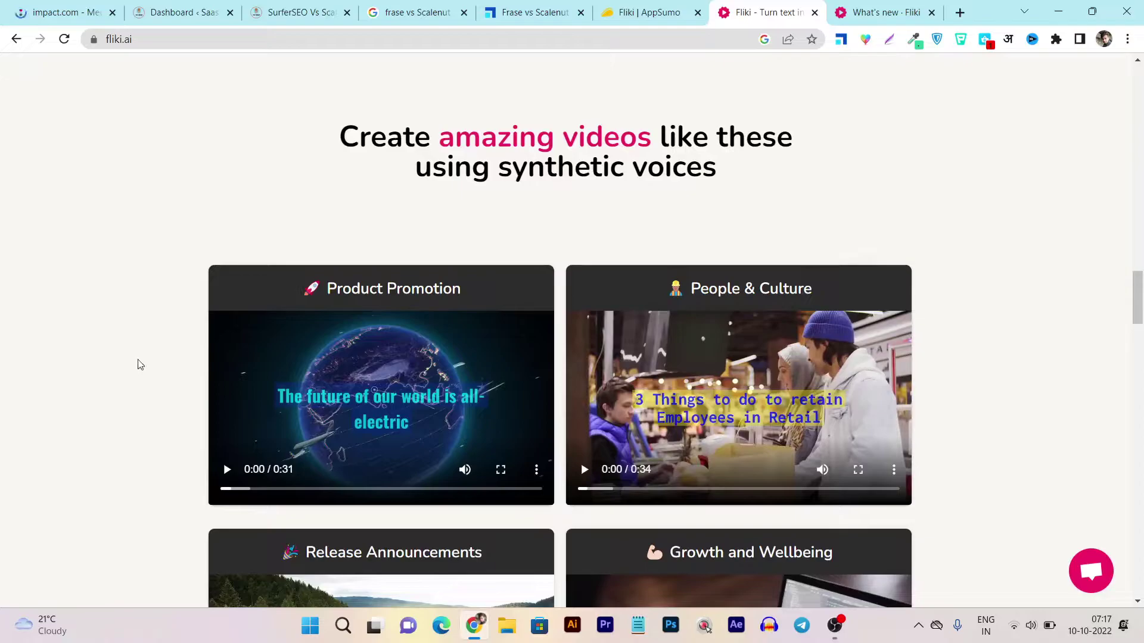
scroll(121, 363, "down", 2)
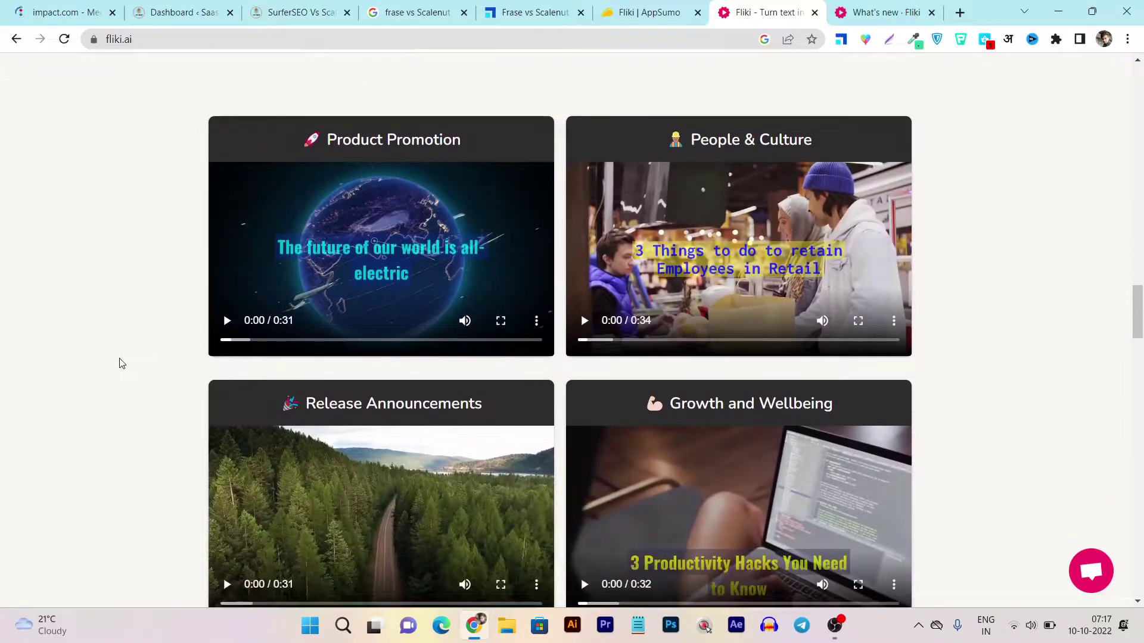
scroll(237, 324, "down", 2)
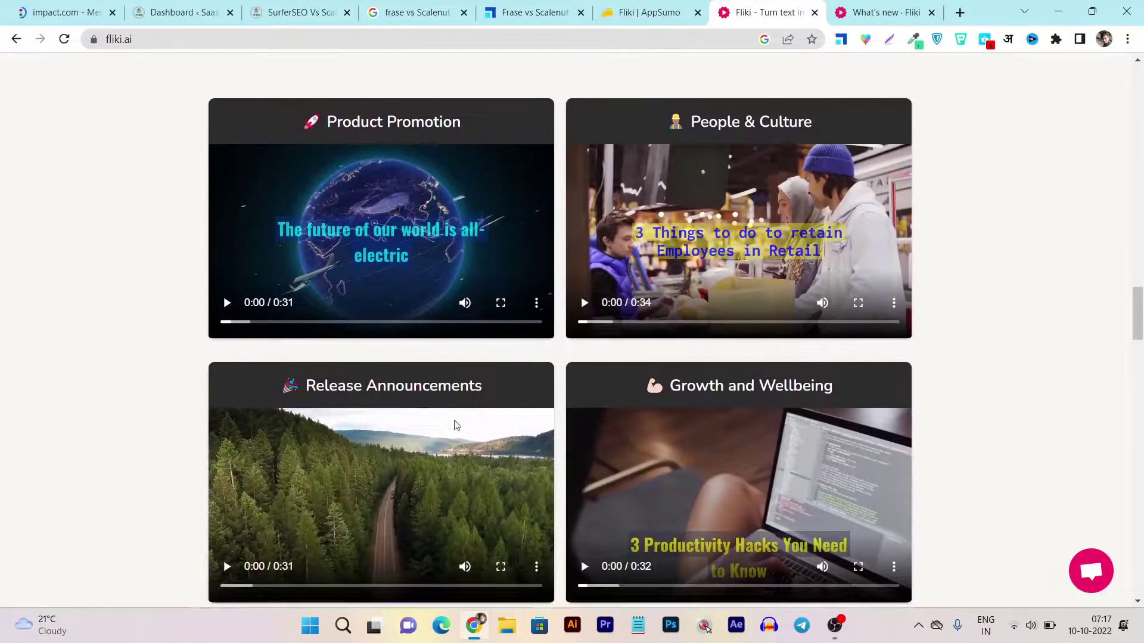
scroll(313, 235, "up", 3)
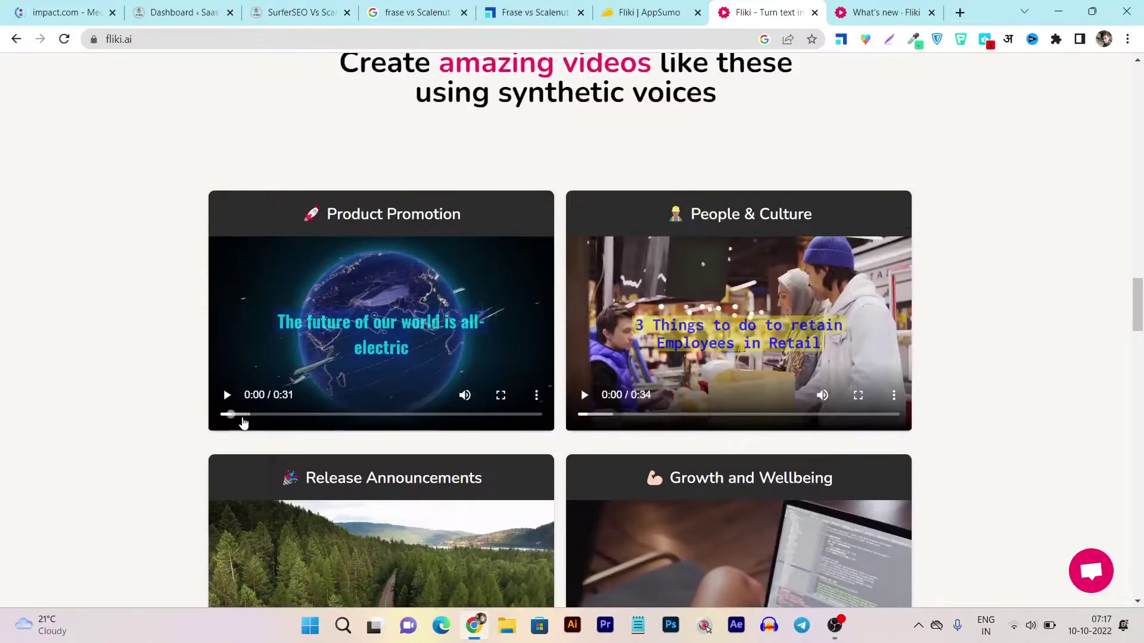
Play the Product Promotion sample video past its pause, then stop it partway
left_click(227, 395)
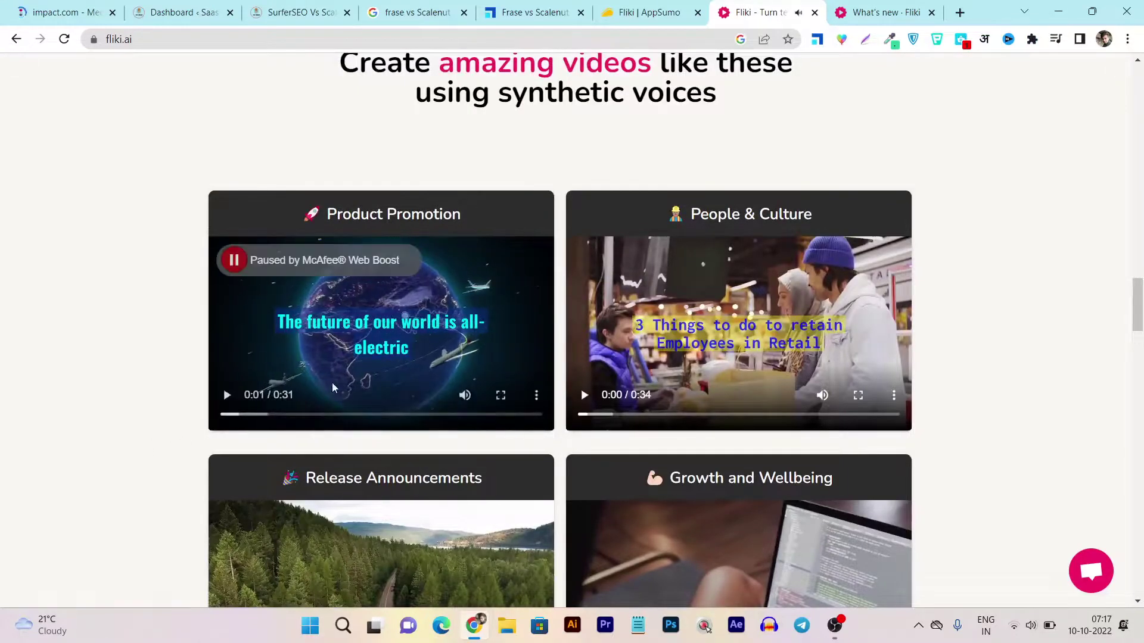
left_click(300, 274)
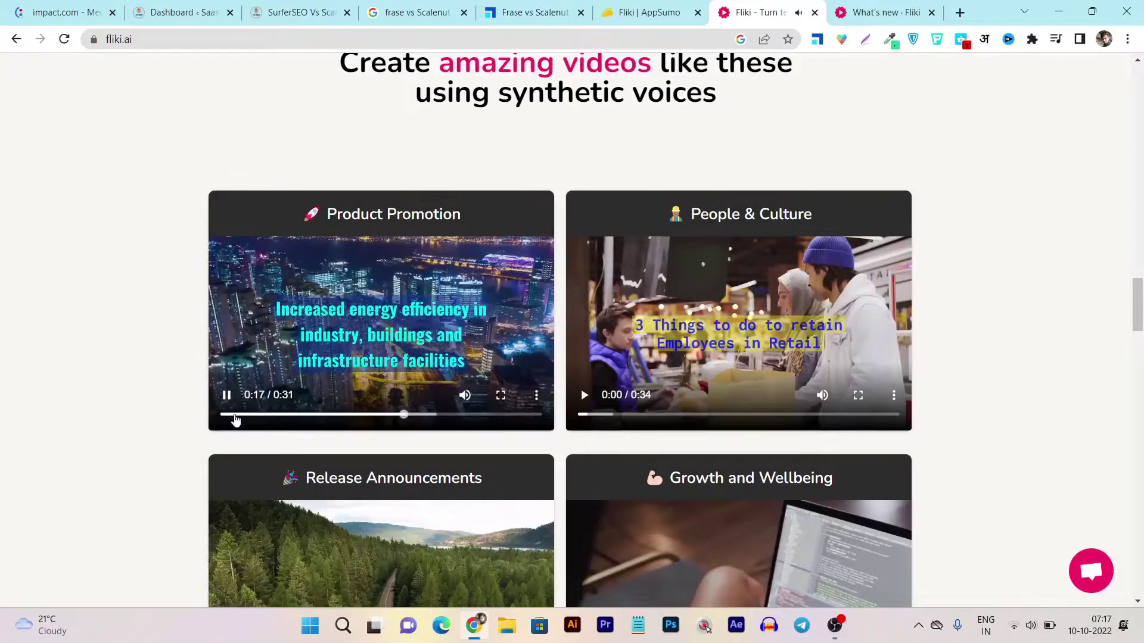
left_click(246, 393)
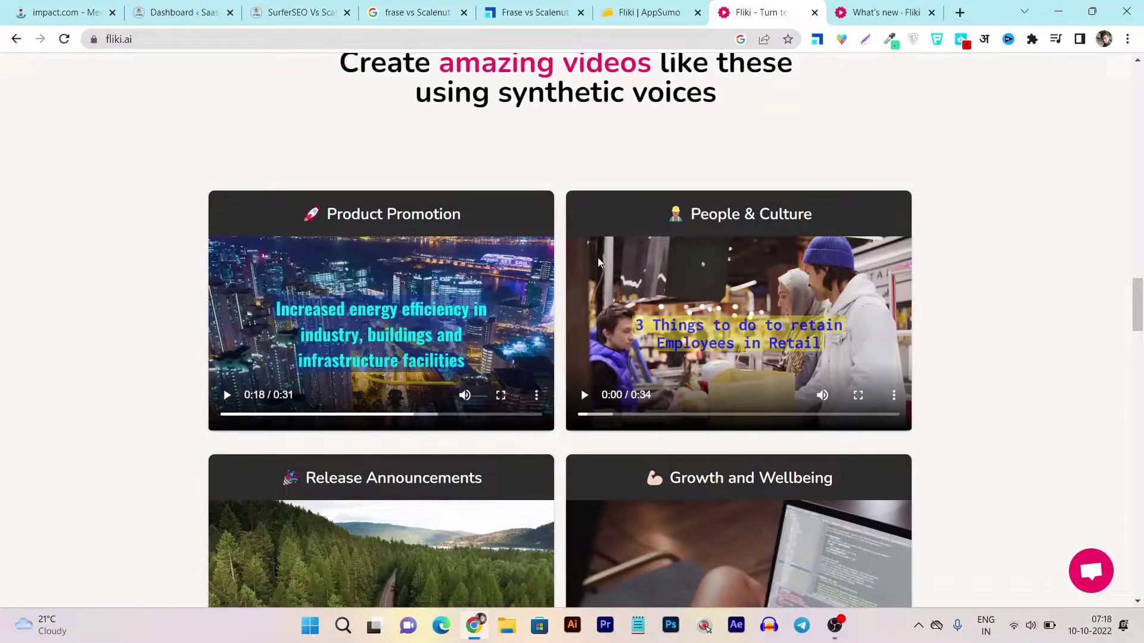
scroll(598, 260, "down", 2)
scroll(472, 345, "down", 2)
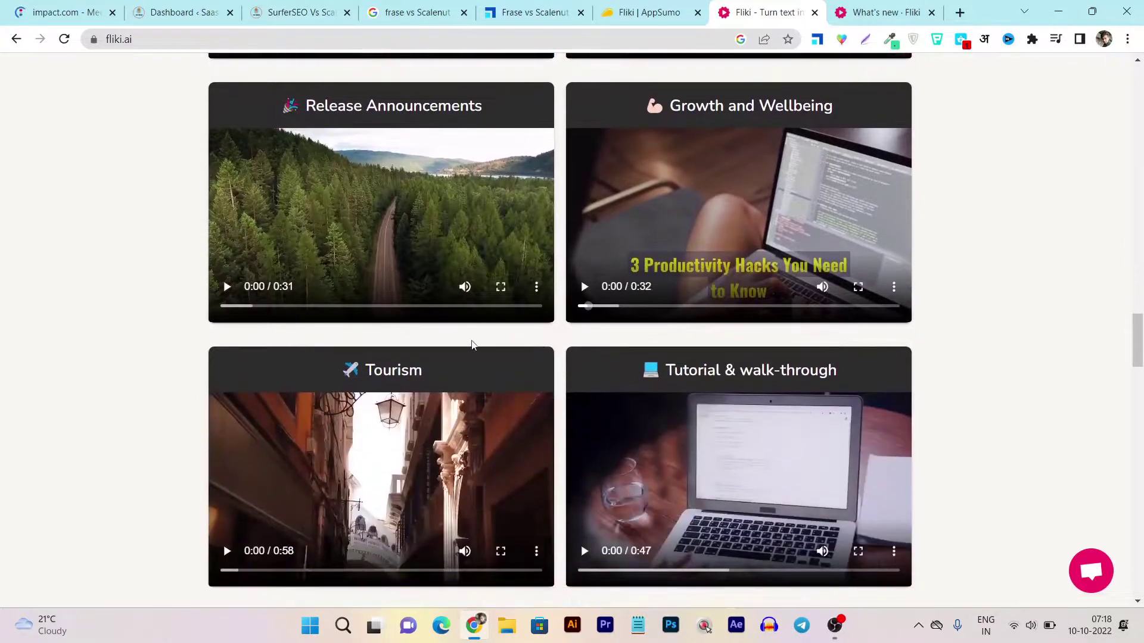
Play the Release Announcements sample video, resume it, then pause it partway
left_click(227, 288)
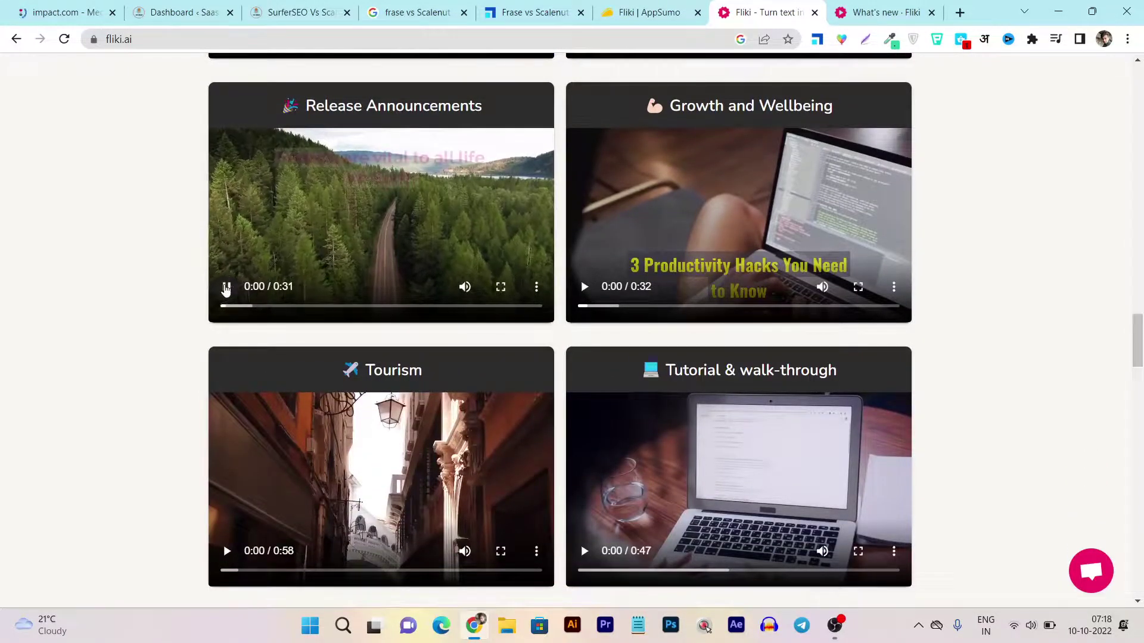
left_click(277, 158)
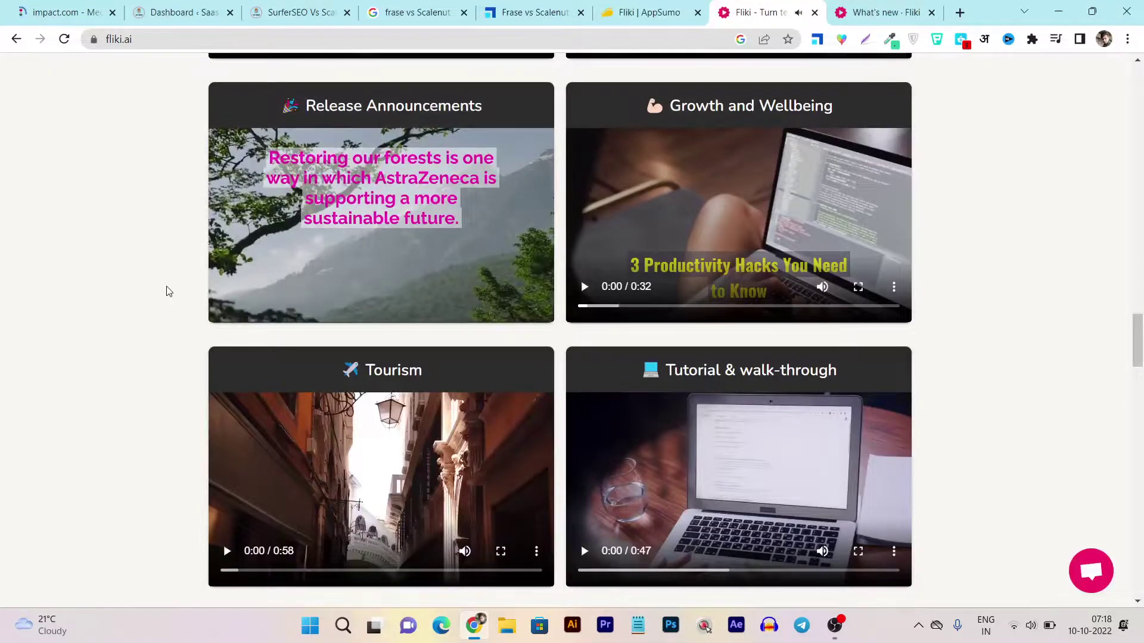
left_click(228, 289)
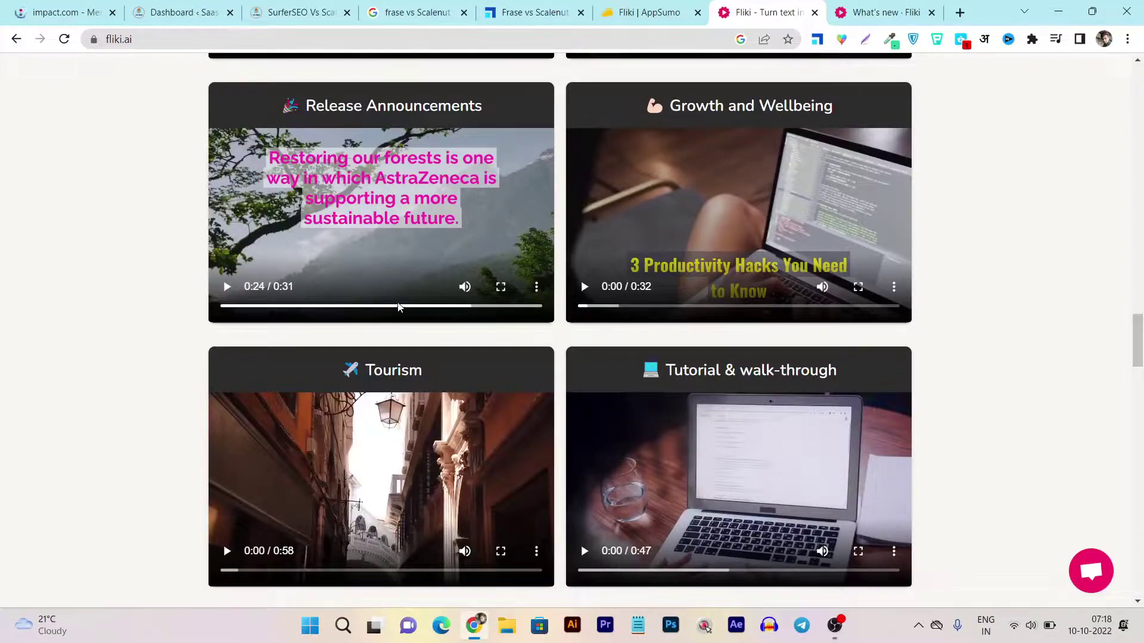
scroll(927, 283, "up", 2)
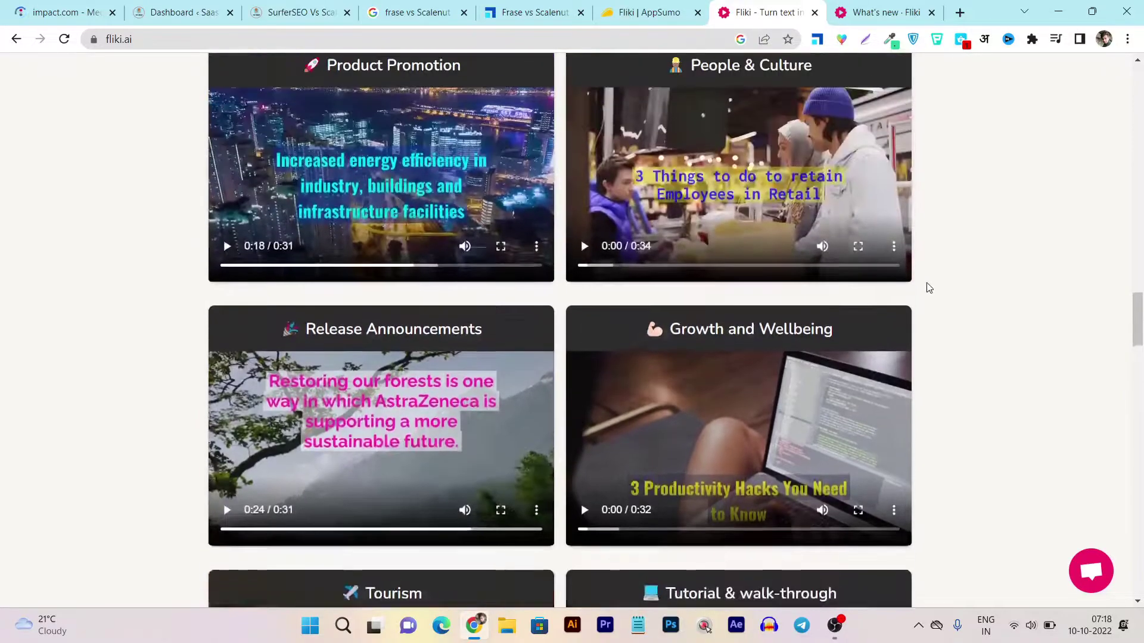
scroll(942, 283, "up", 3)
scroll(942, 283, "up", 5)
On the Fliki AppSumo deal page, highlight the $189 one-time price
left_click(626, 12)
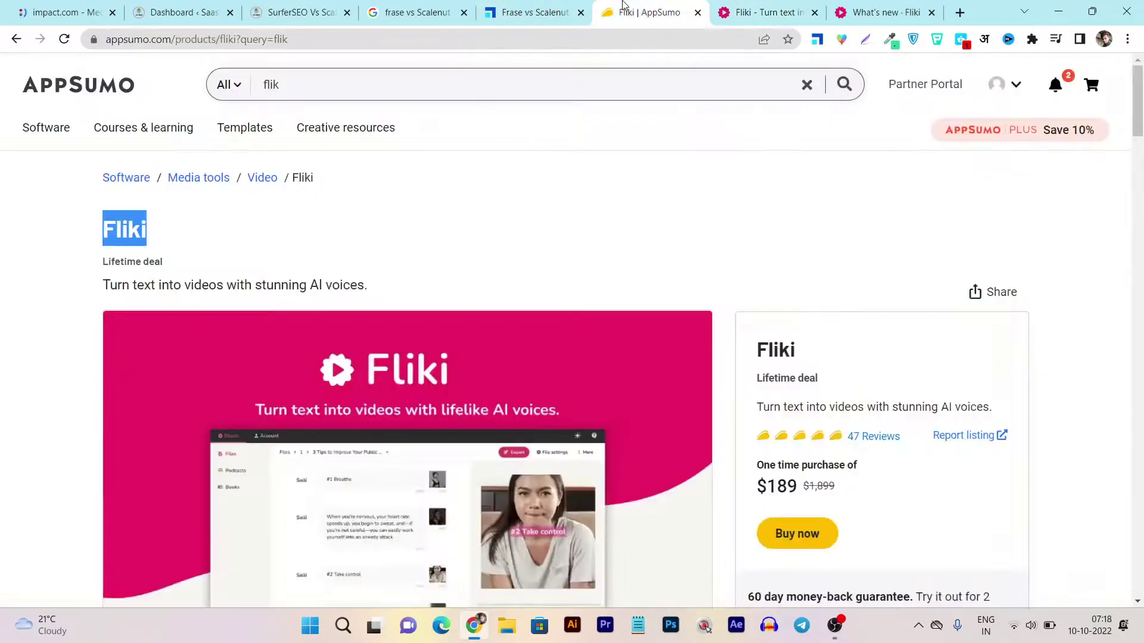
left_click(400, 257)
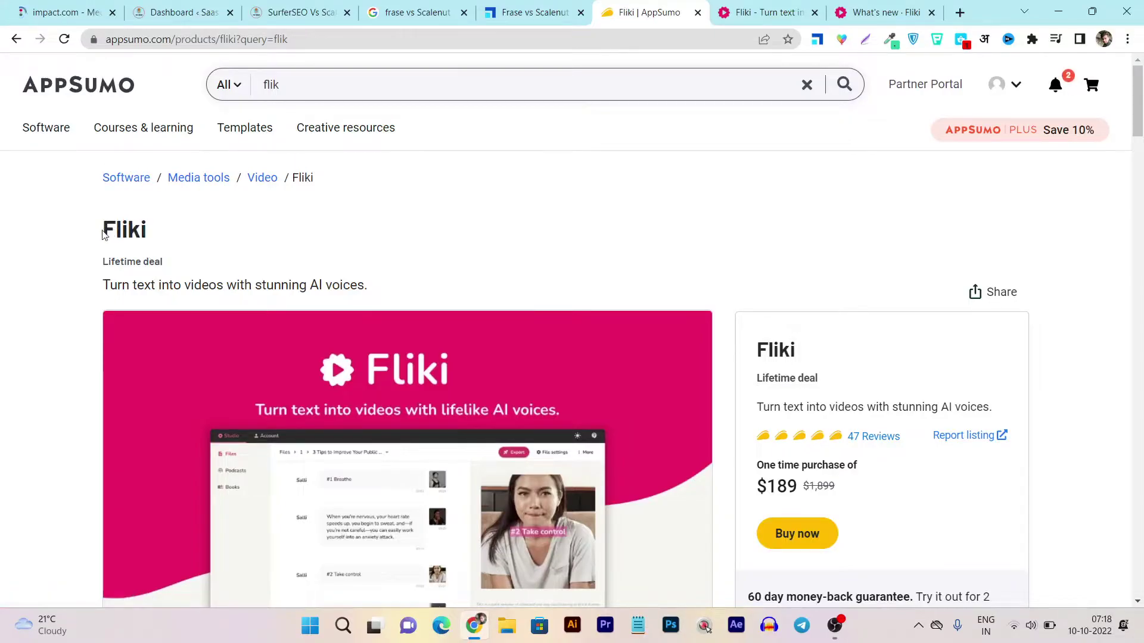
scroll(883, 328, "down", 2)
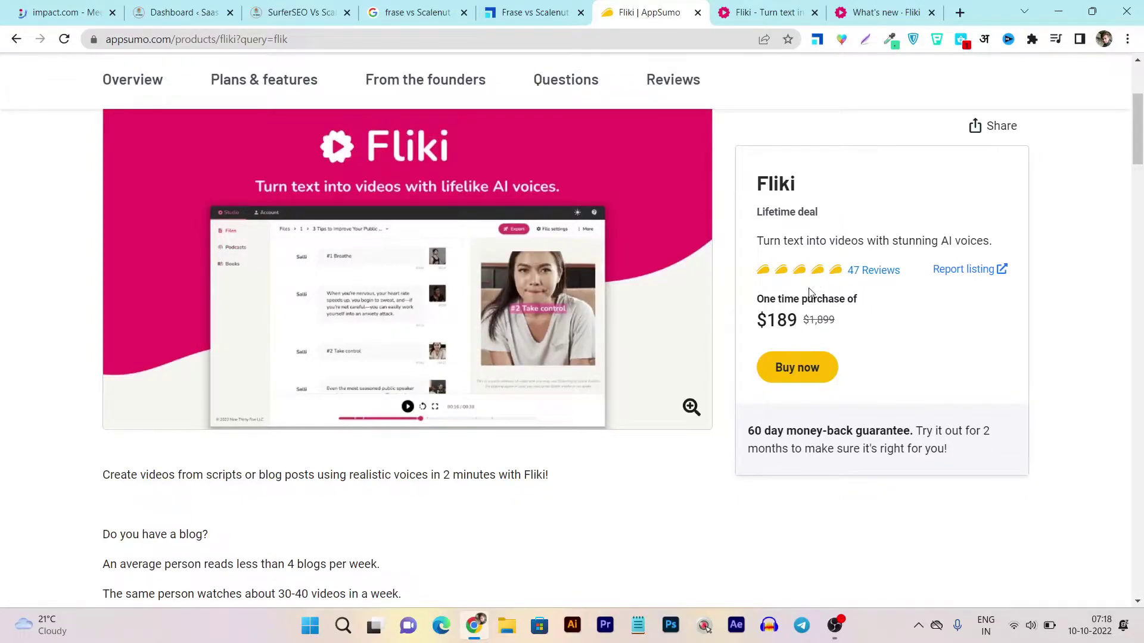
left_click_drag(793, 324, 759, 321)
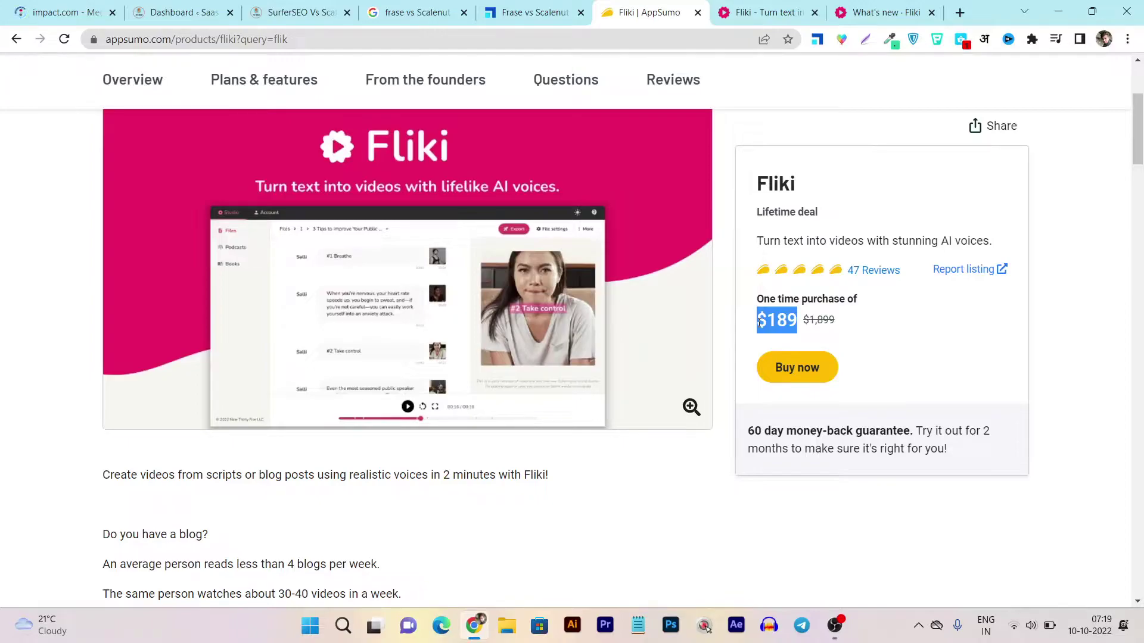
Open Fliki pricing and highlight Saver's 10,000 words and Premium's $534/year
left_click(768, 13)
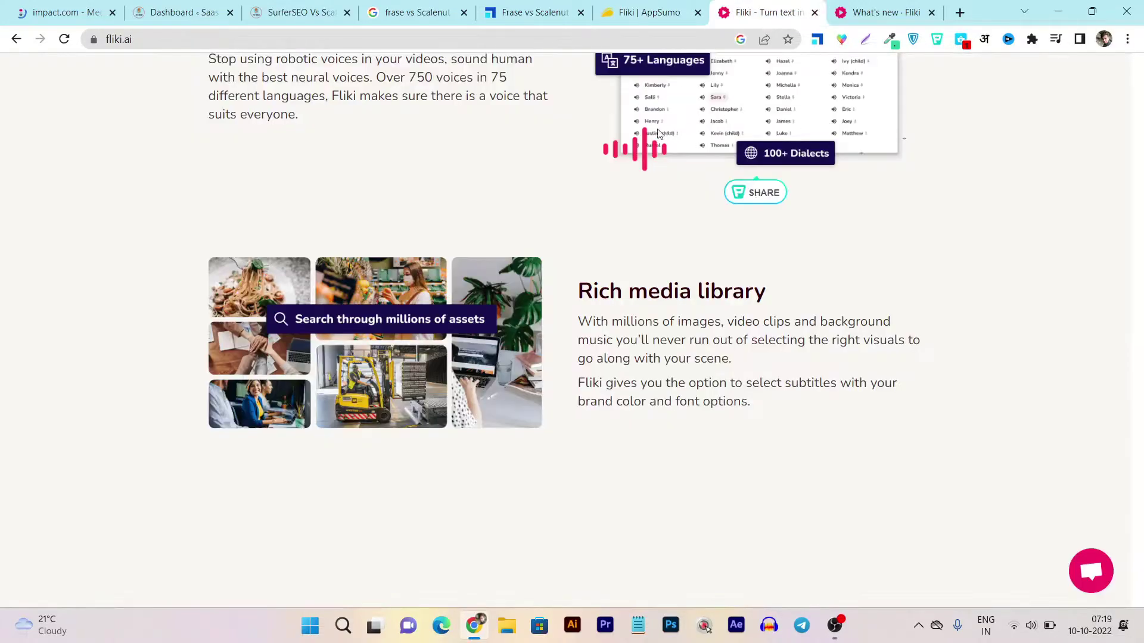
scroll(1000, 359, "up", 4)
left_click_drag(1137, 212, 1142, 47)
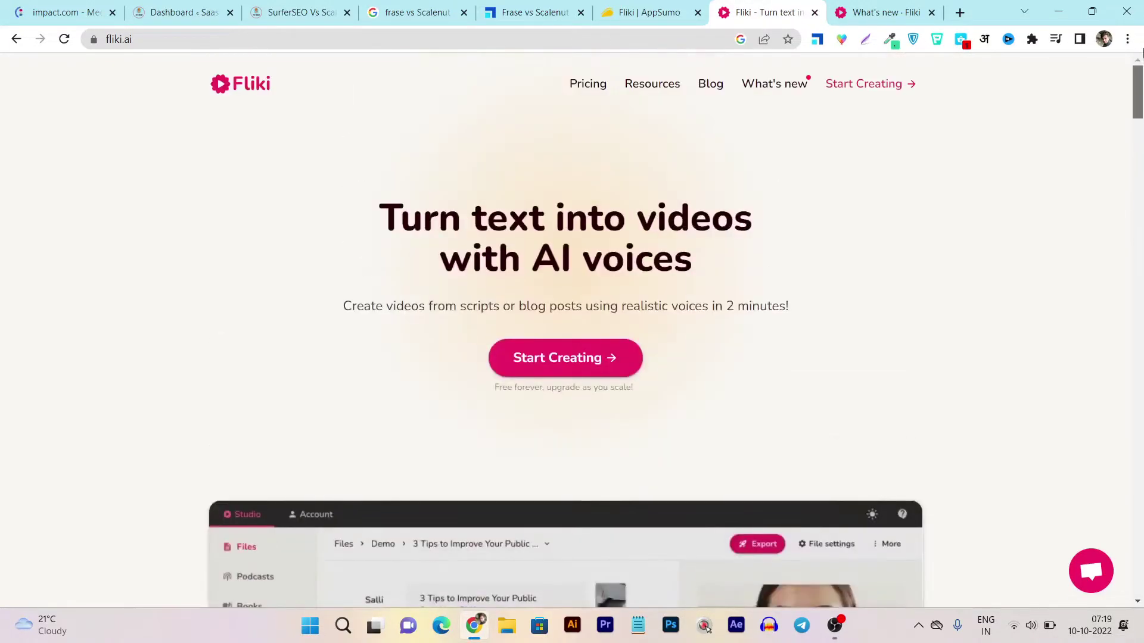
left_click(586, 85)
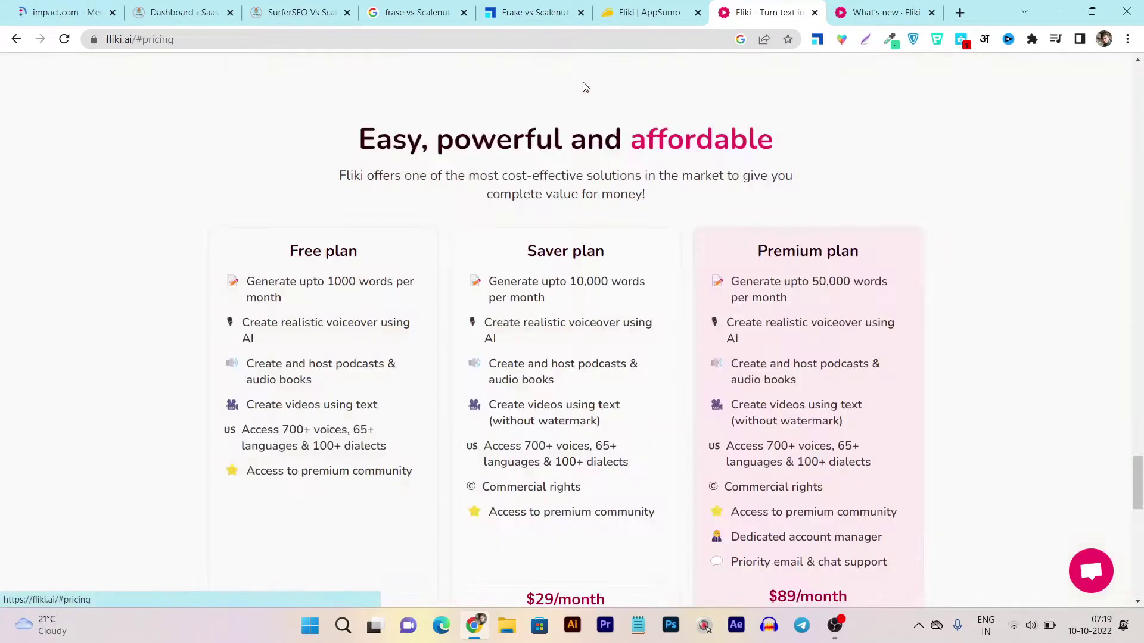
scroll(843, 294, "down", 2)
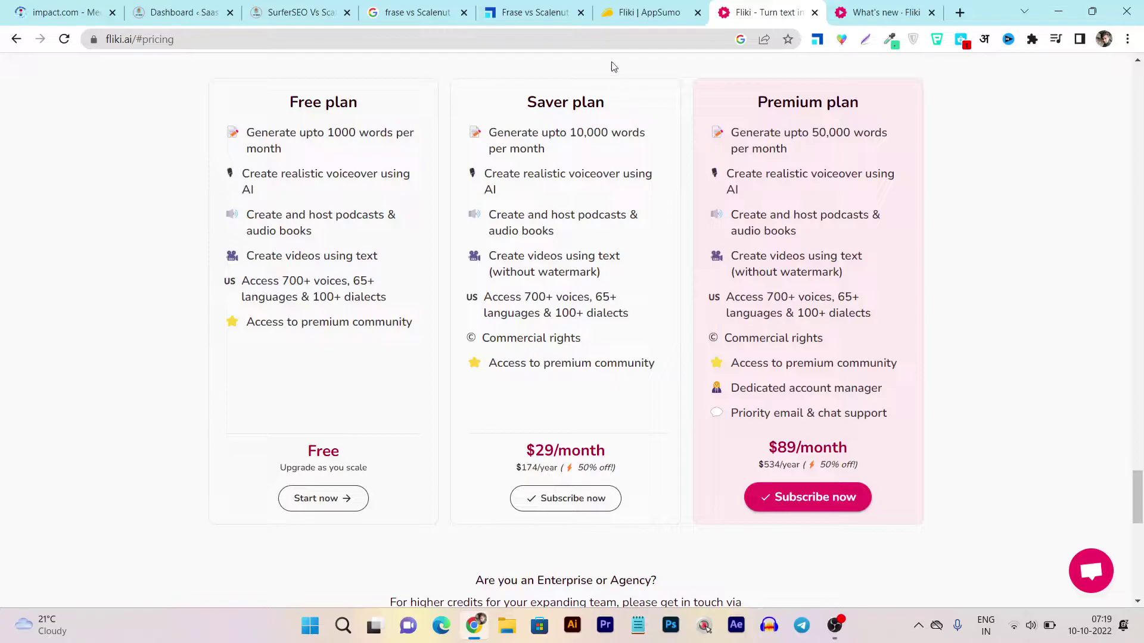
left_click_drag(563, 134, 572, 149)
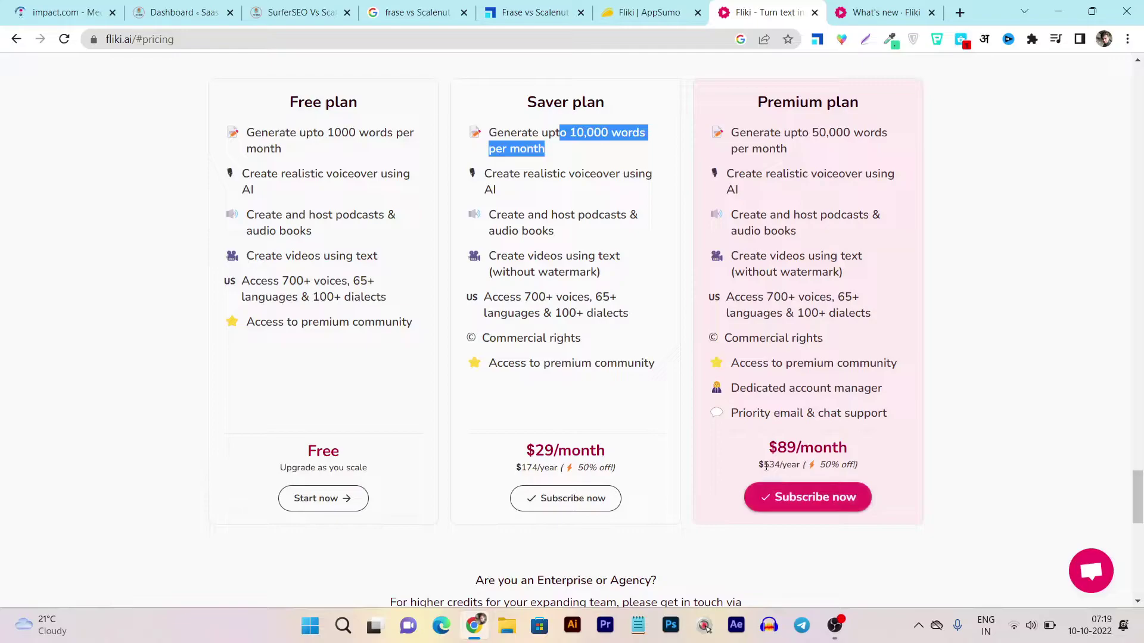
left_click_drag(760, 465, 776, 464)
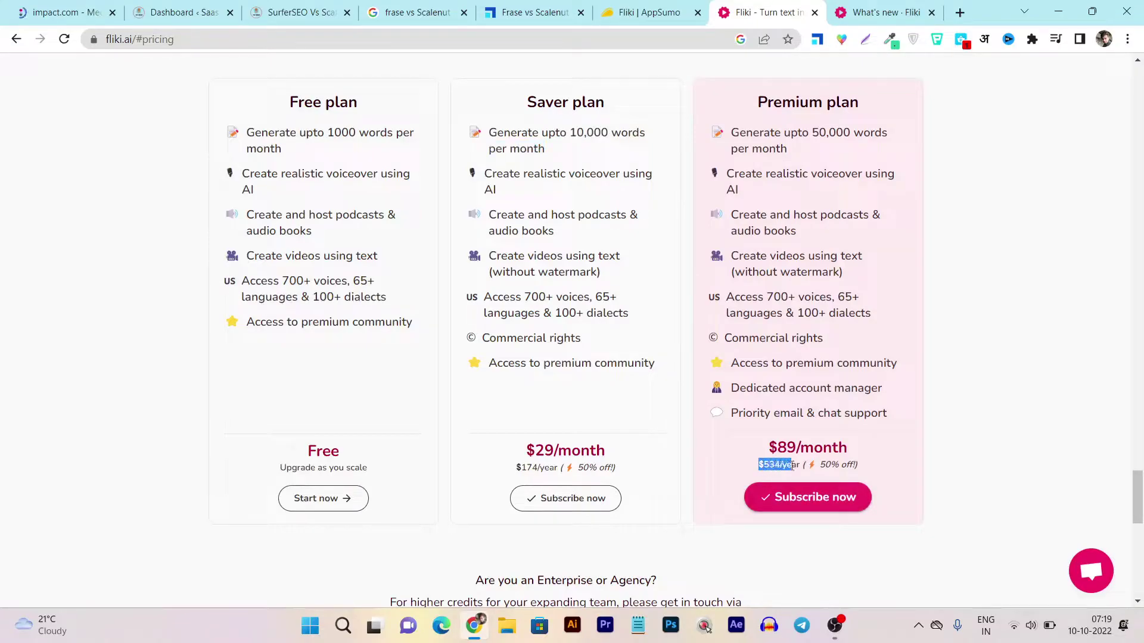
left_click_drag(792, 466, 801, 466)
Return to the Fliki AppSumo deal page to view the $189 Single plan
left_click(670, 12)
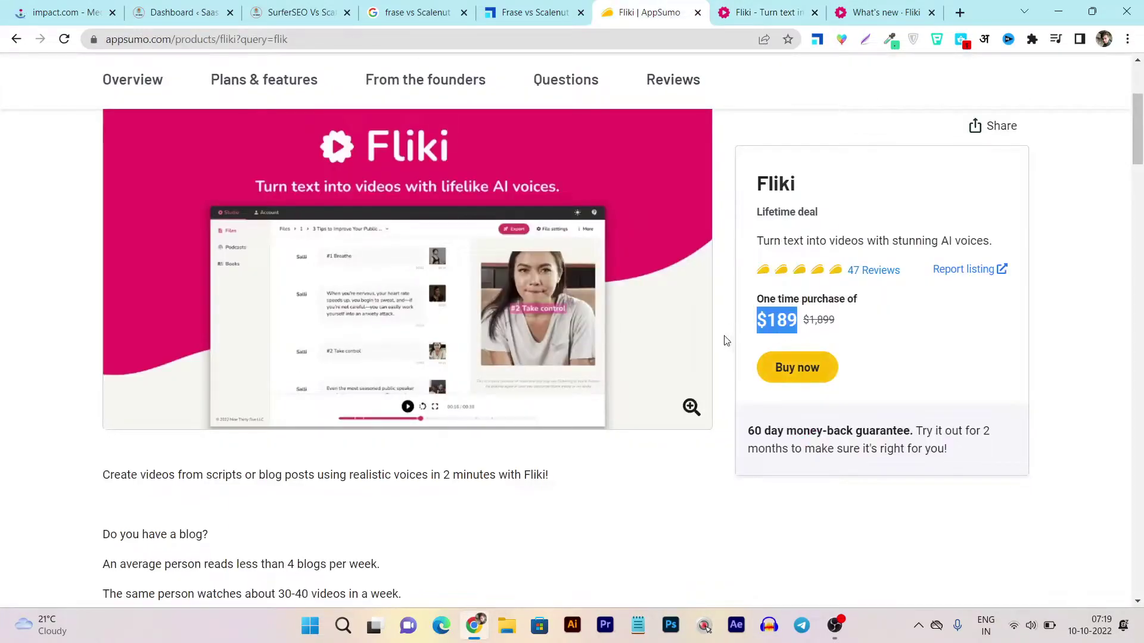
scroll(727, 348, "up", 1)
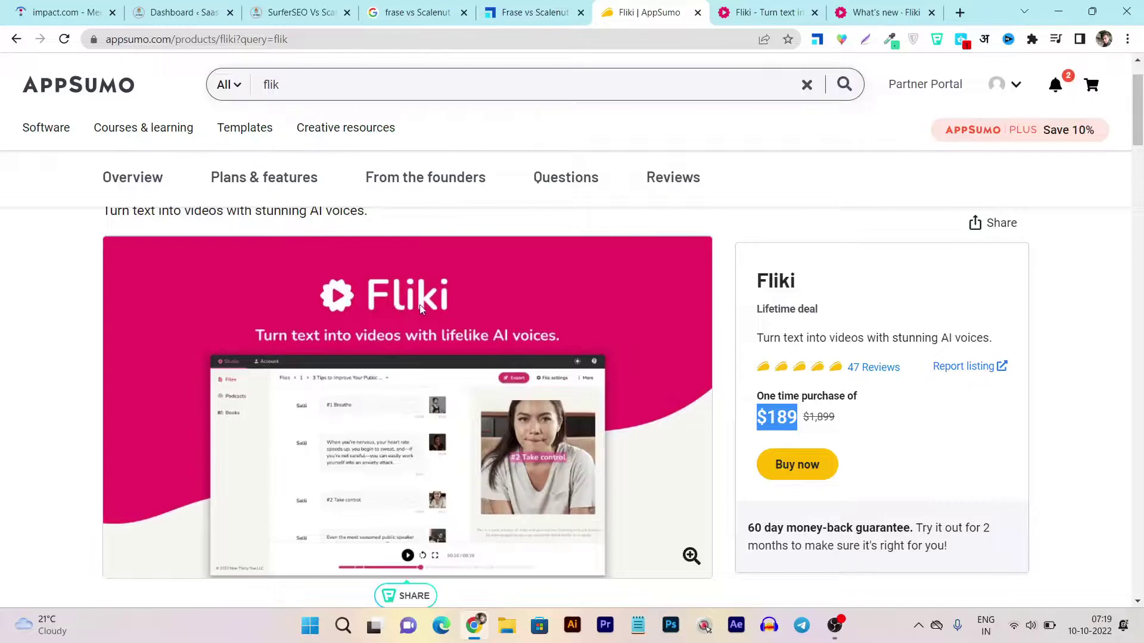
scroll(421, 308, "up", 1)
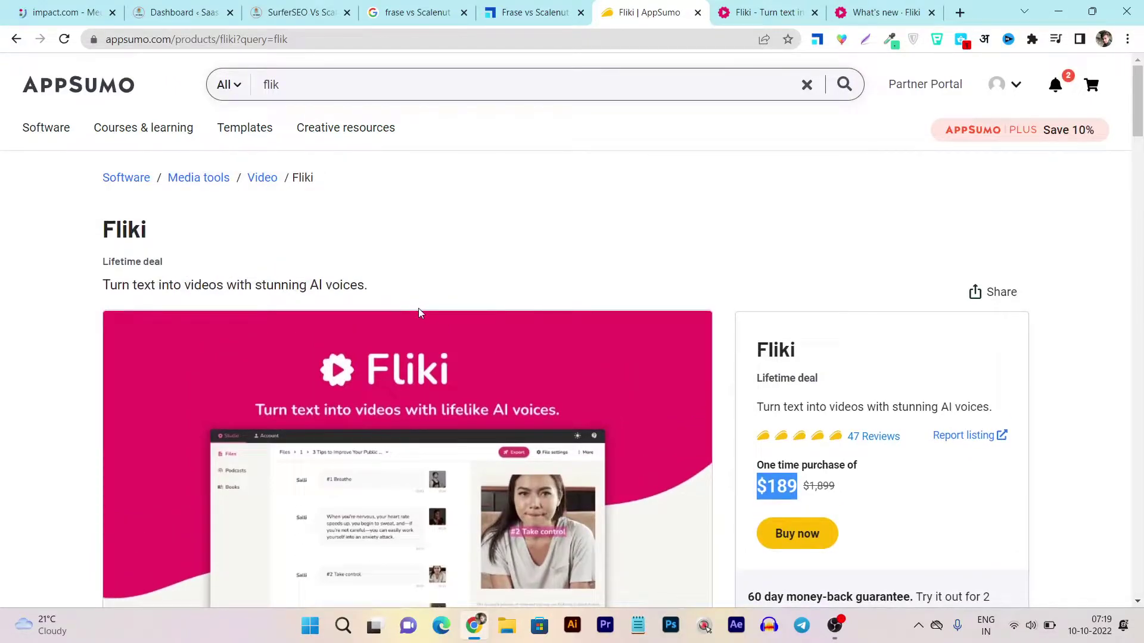
scroll(418, 308, "down", 5)
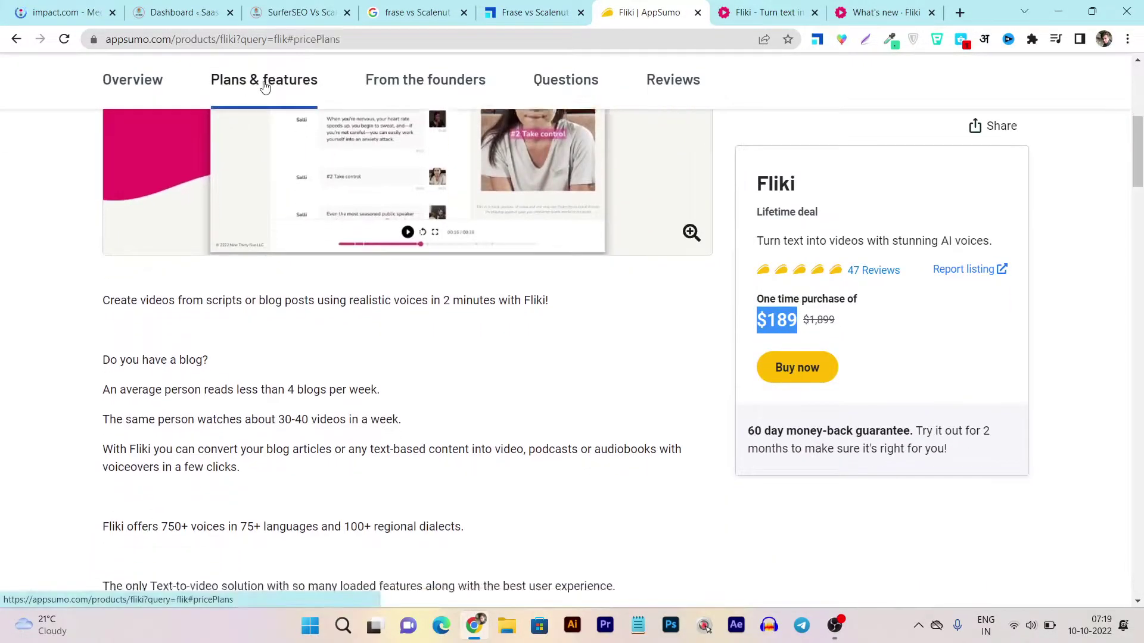
scroll(263, 168, "down", 4)
scroll(268, 304, "down", 3)
scroll(265, 340, "down", 3)
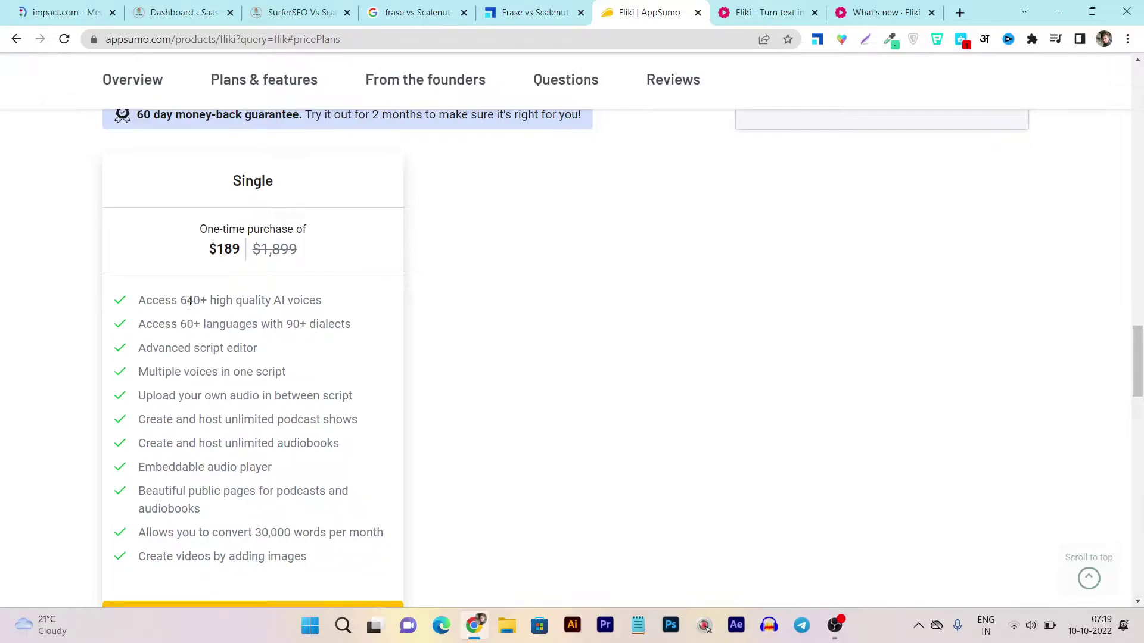
left_click(771, 12)
scroll(536, 289, "down", 3)
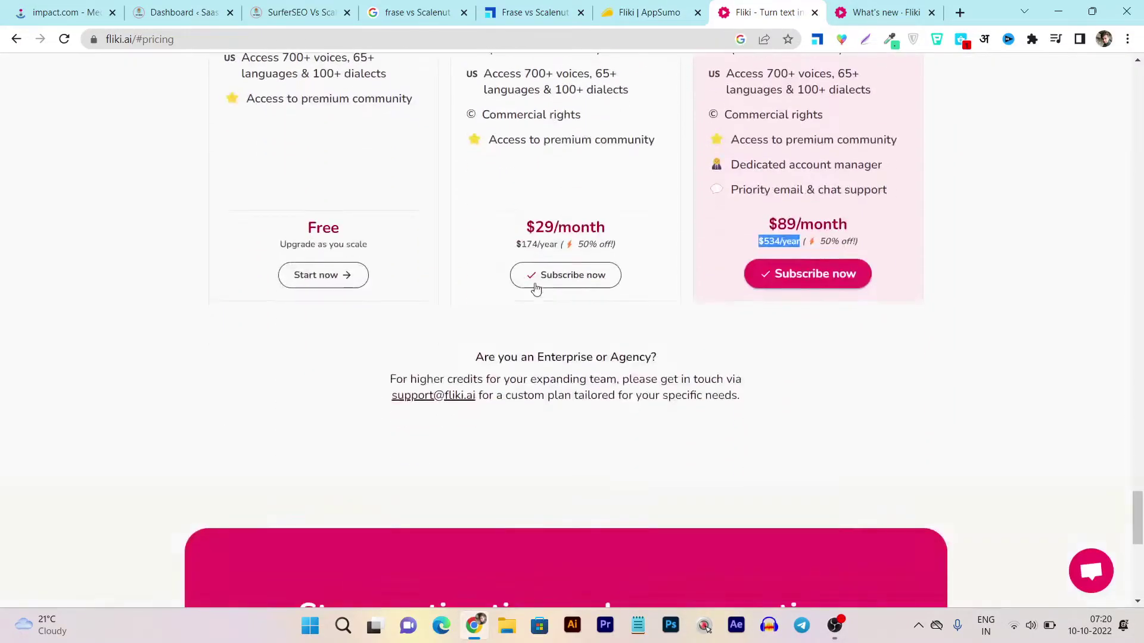
scroll(536, 289, "up", 5)
scroll(10, 97, "up", 1)
scroll(197, 151, "up", 5)
scroll(210, 152, "up", 5)
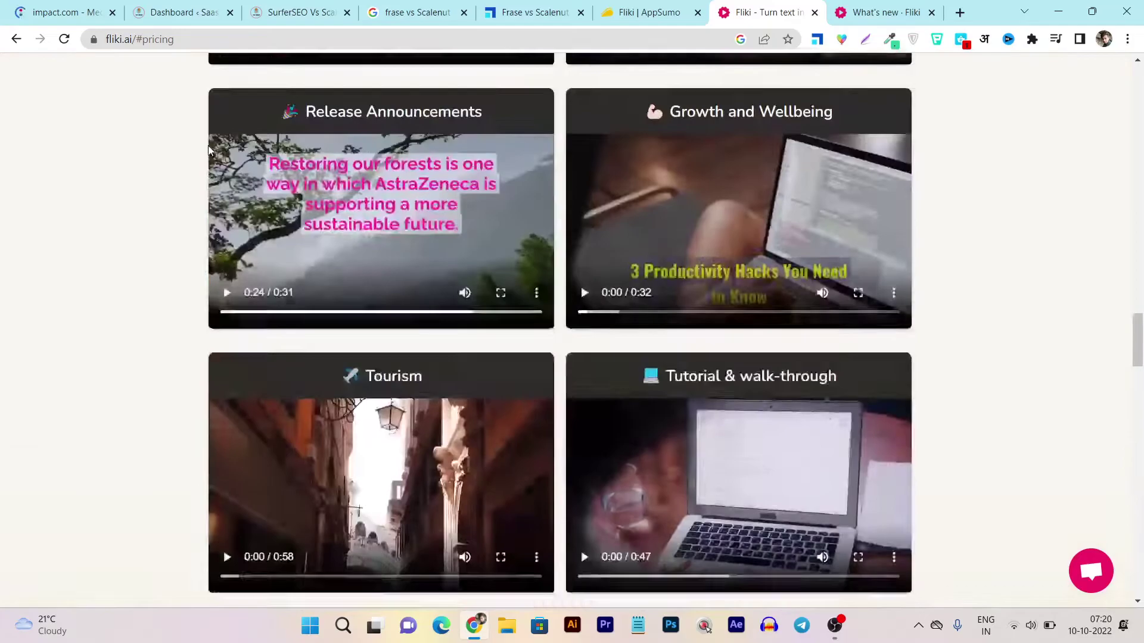
scroll(209, 148, "up", 5)
scroll(210, 149, "up", 5)
scroll(491, 313, "up", 5)
scroll(546, 290, "up", 5)
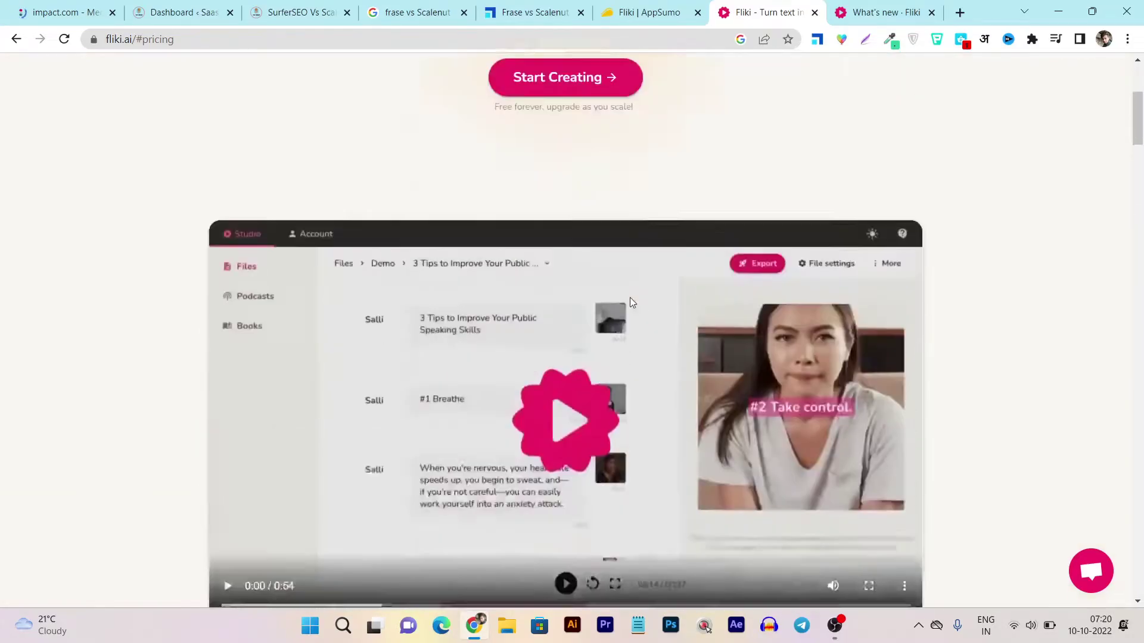
scroll(632, 296, "up", 3)
scroll(636, 290, "down", 3)
scroll(643, 287, "down", 5)
scroll(649, 273, "down", 5)
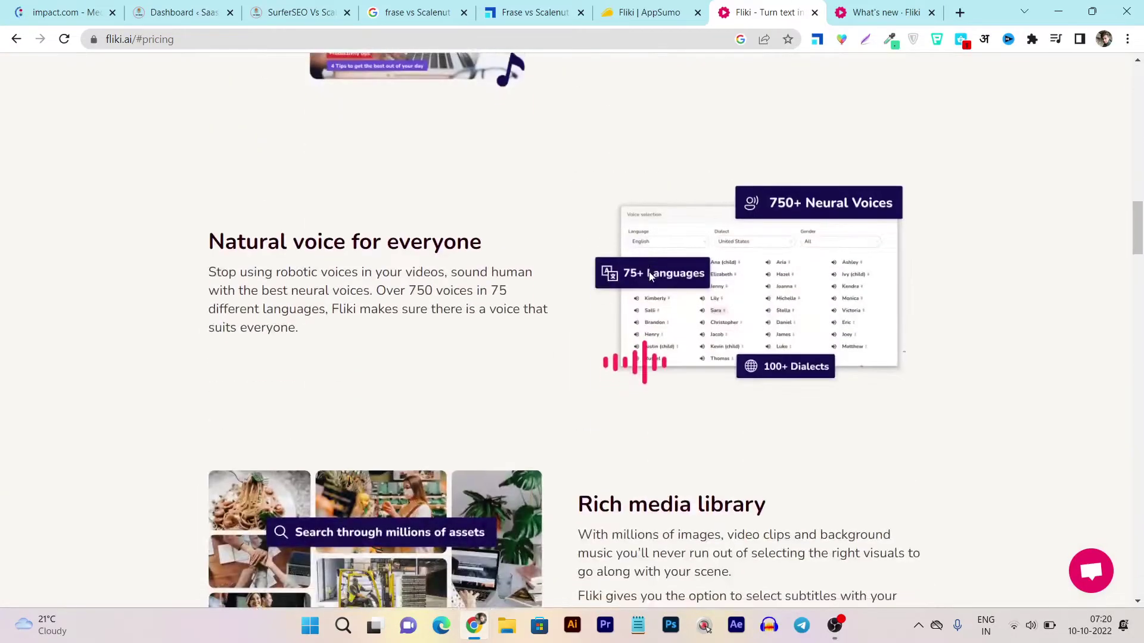
scroll(649, 275, "down", 5)
scroll(649, 276, "down", 4)
scroll(650, 278, "down", 8)
scroll(800, 300, "up", 3)
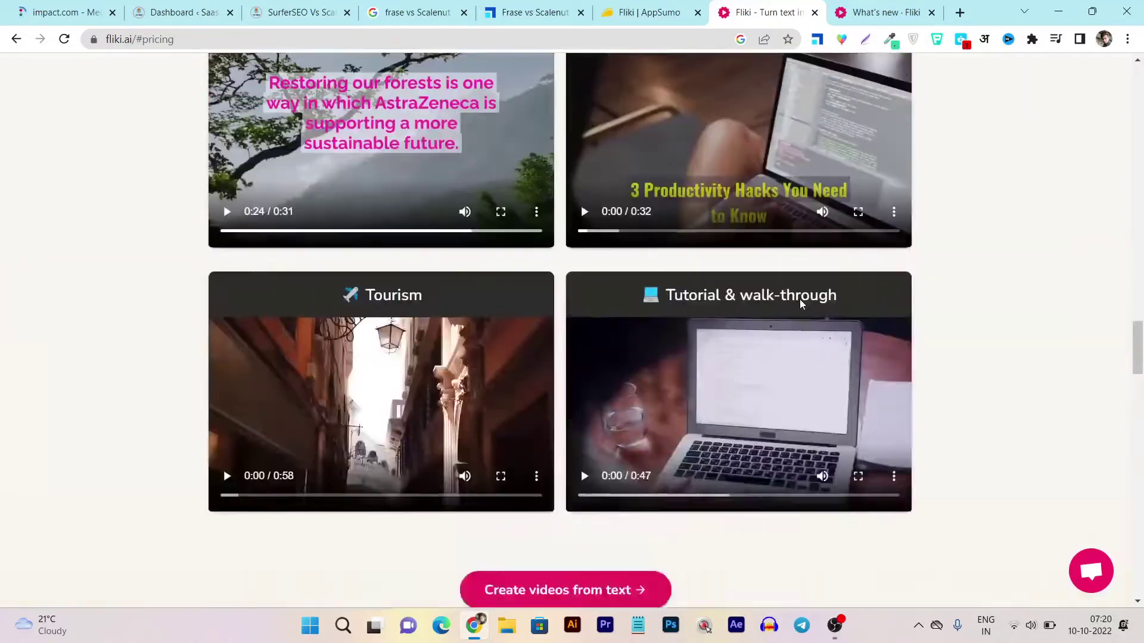
scroll(800, 299, "up", 5)
scroll(799, 300, "up", 4)
scroll(800, 300, "up", 4)
scroll(800, 300, "up", 1)
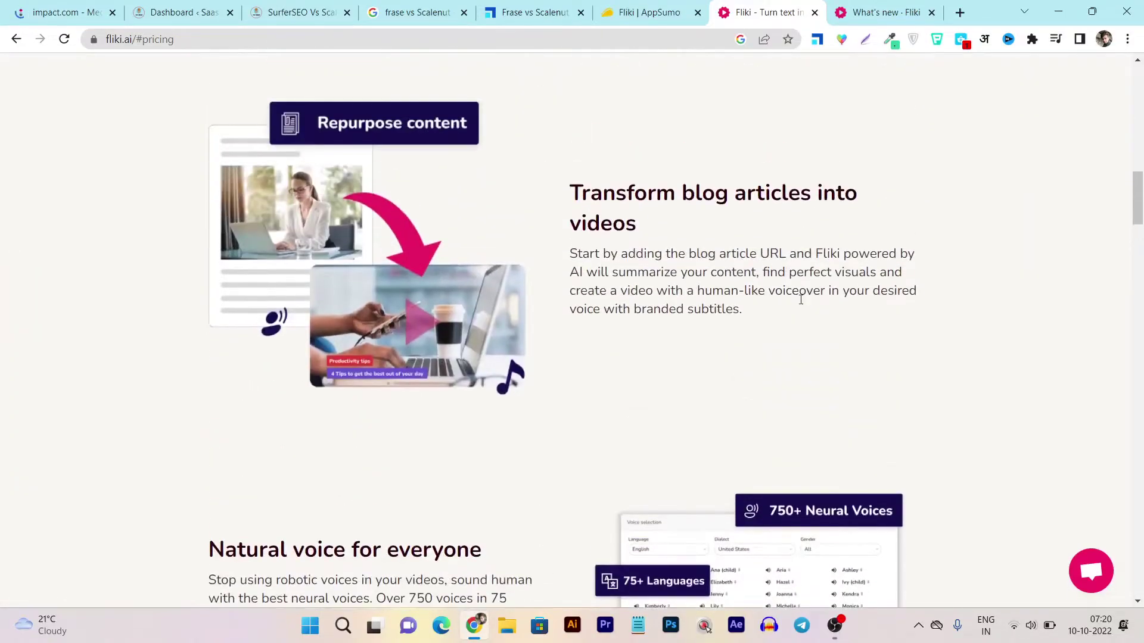
scroll(805, 295, "down", 2)
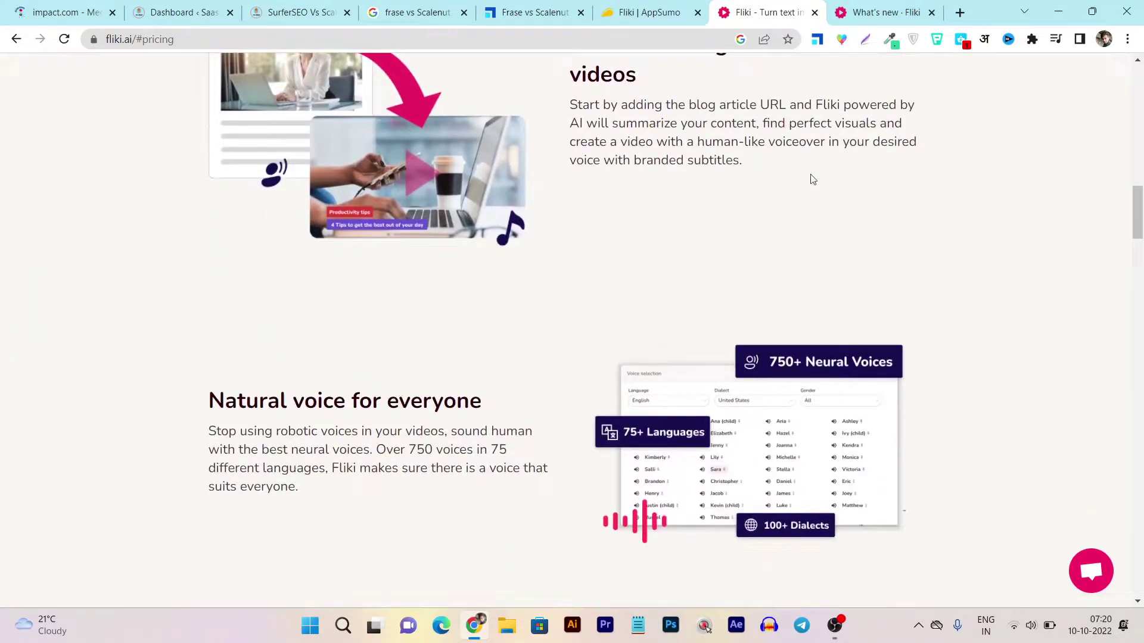
left_click(675, 7)
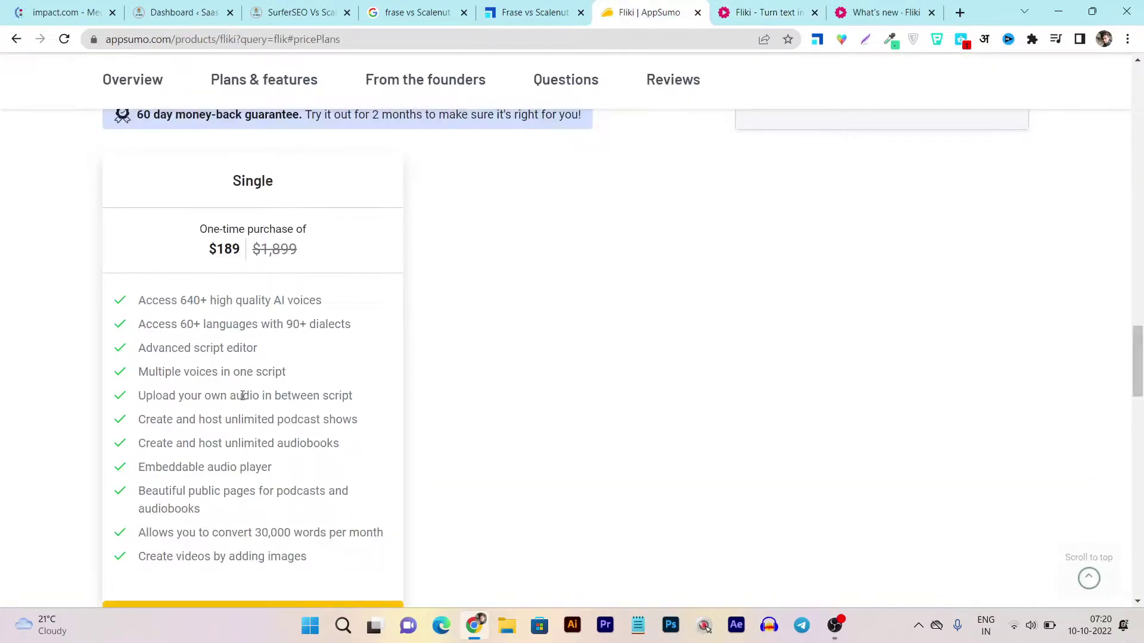
left_click(767, 11)
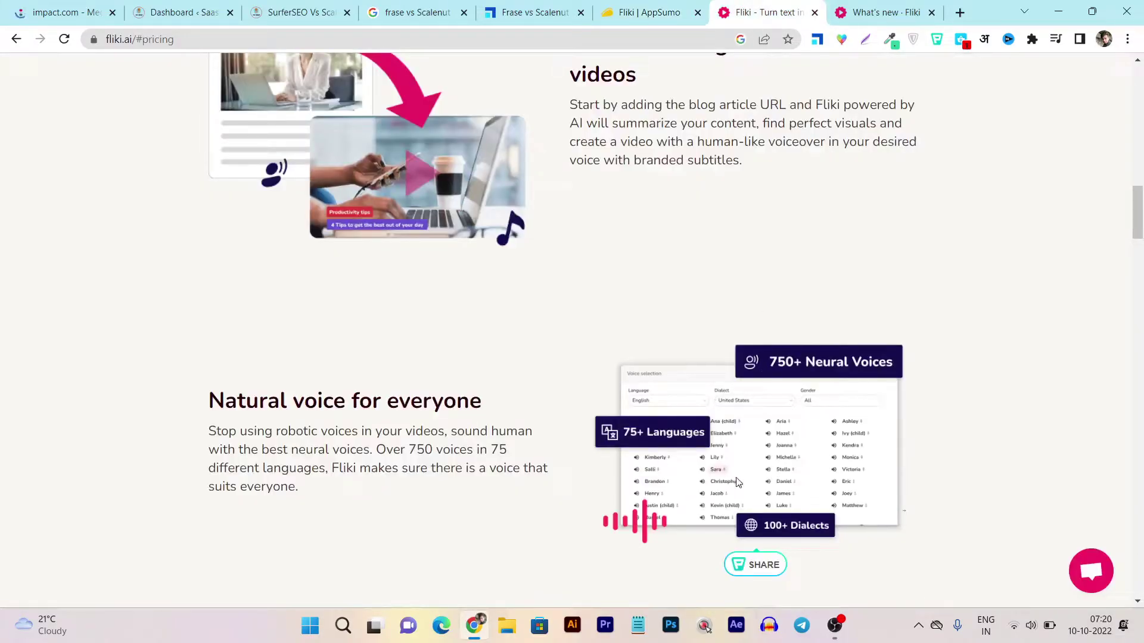
left_click(657, 10)
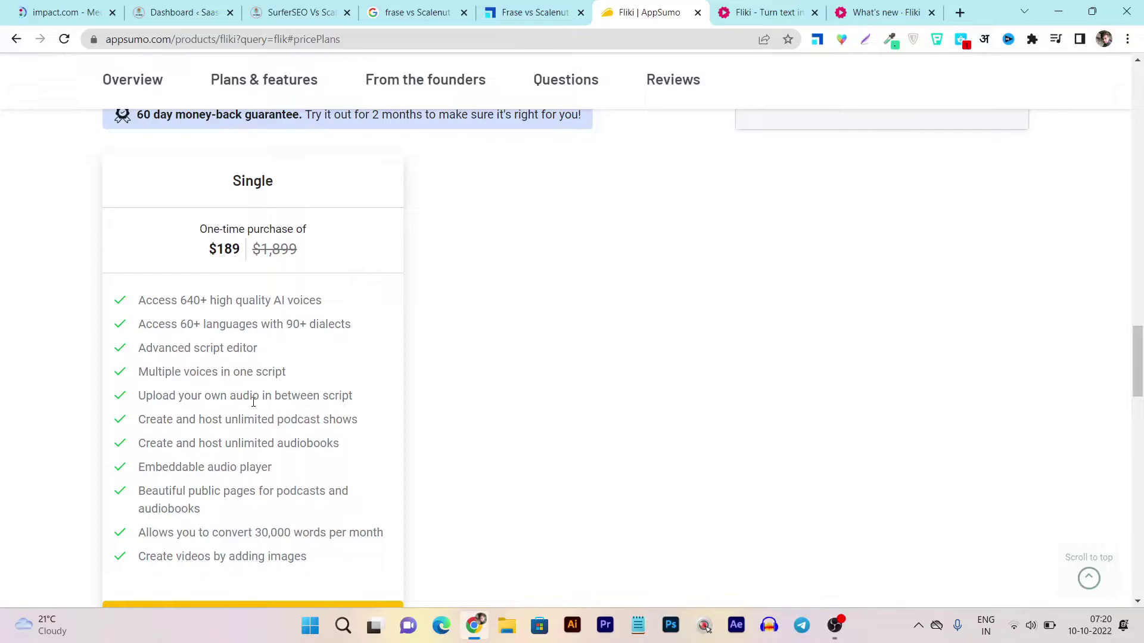
left_click_drag(266, 396, 219, 396)
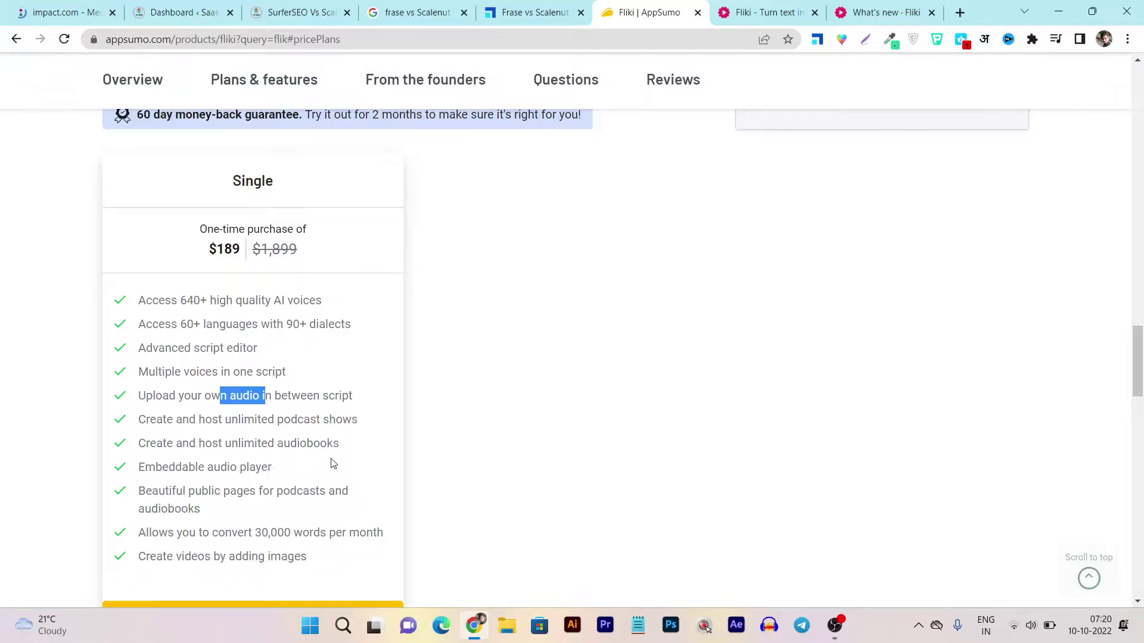
left_click(274, 417)
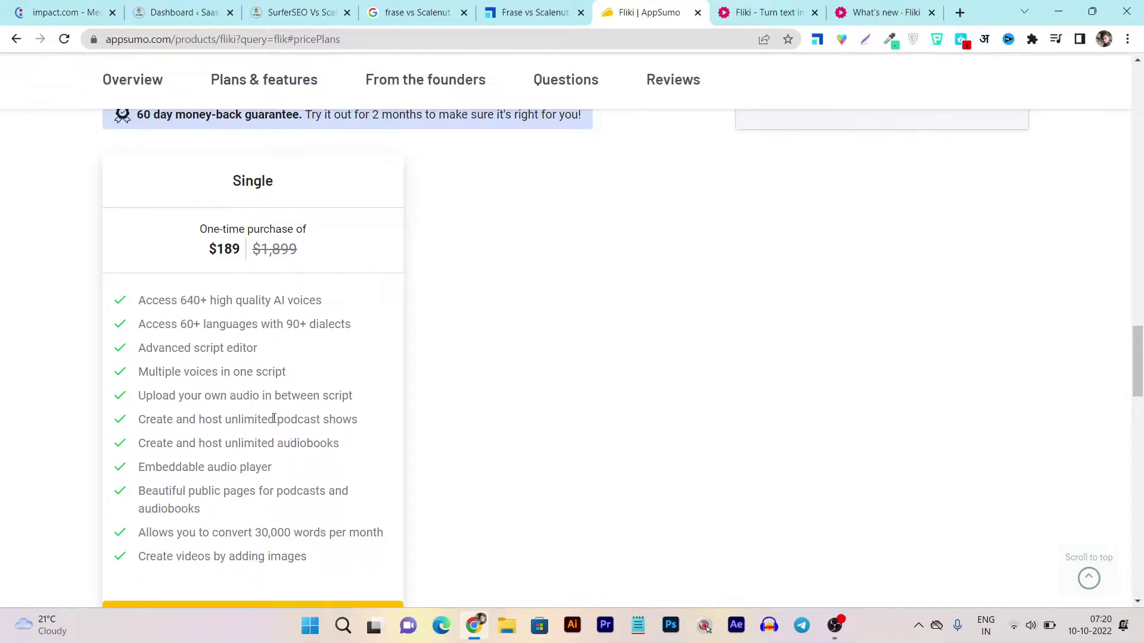
triple_click(300, 442)
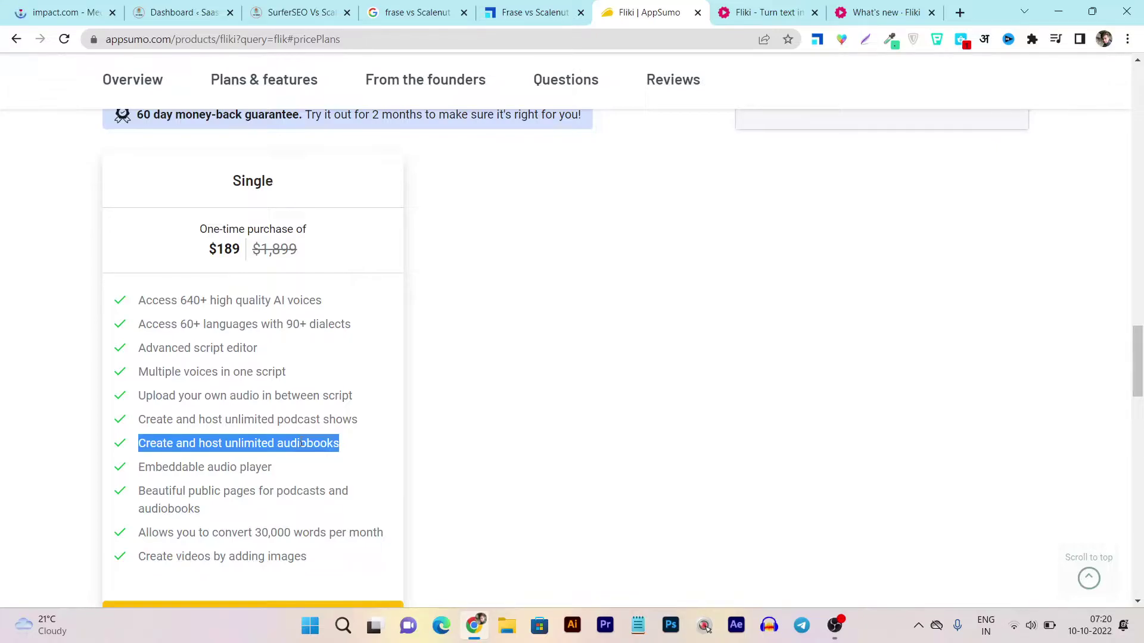
left_click(302, 443)
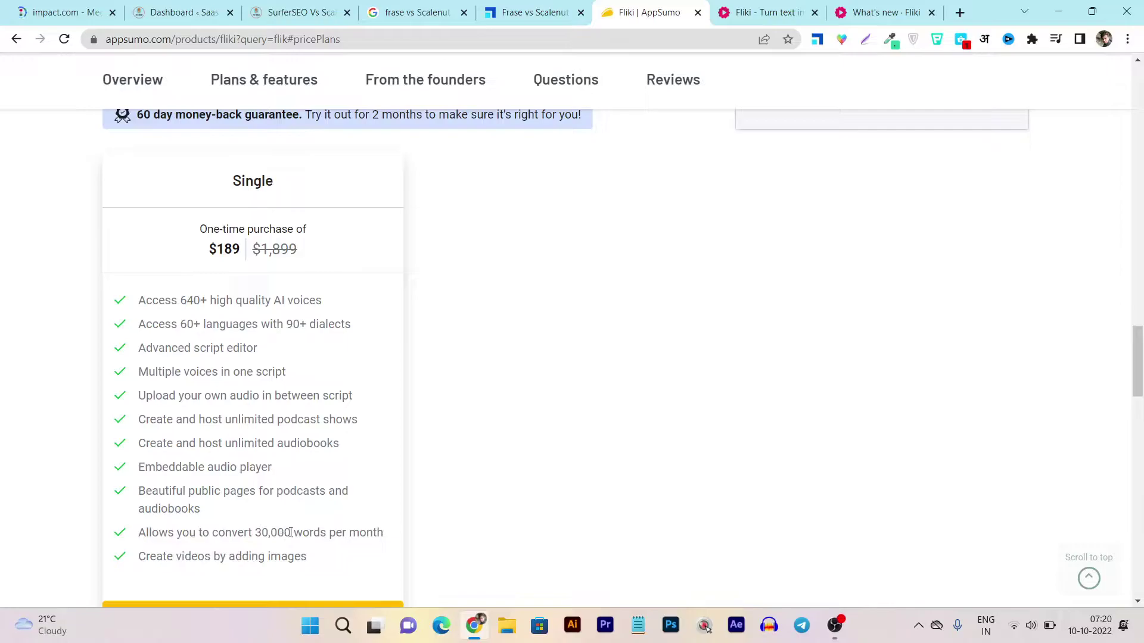
left_click_drag(291, 533, 254, 532)
left_click(253, 533)
scroll(257, 487, "down", 2)
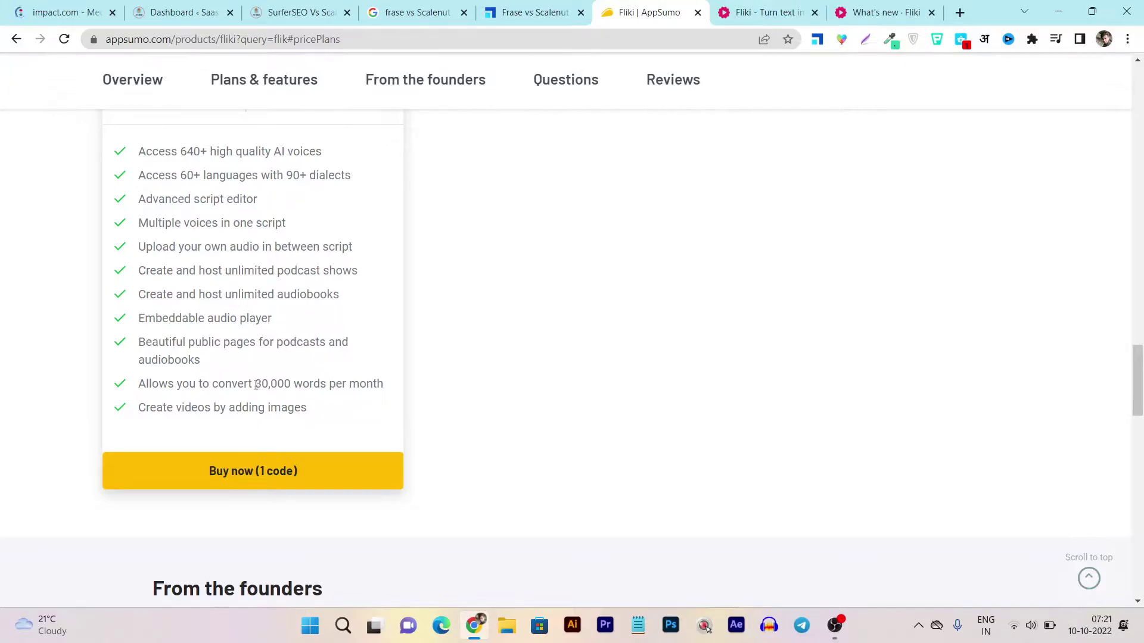
left_click_drag(257, 385, 384, 385)
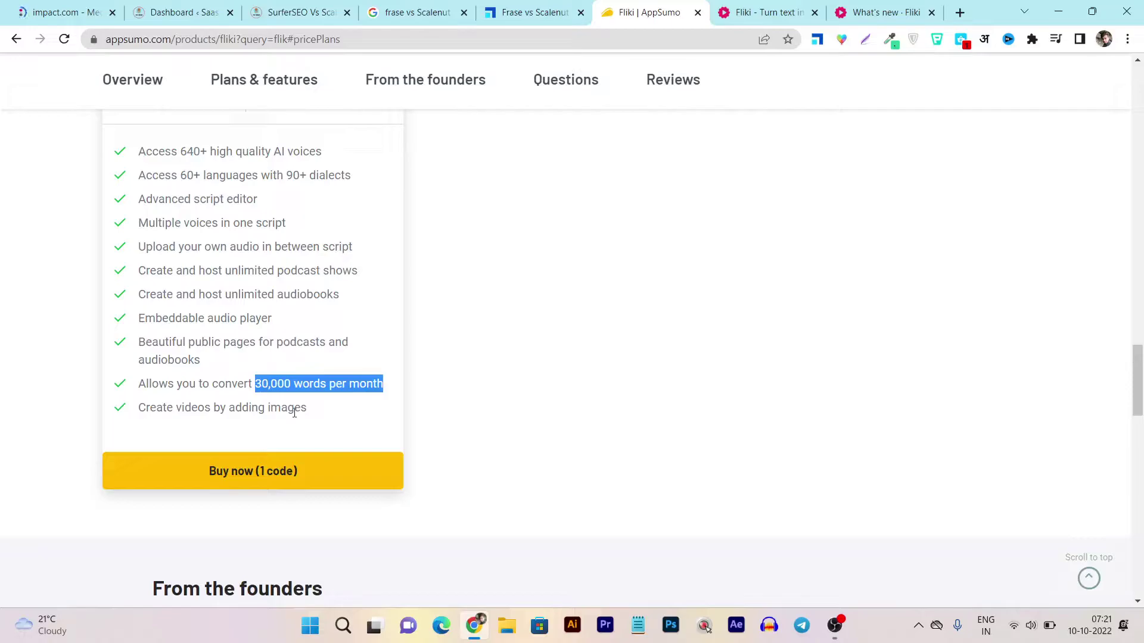
scroll(721, 332, "up", 3)
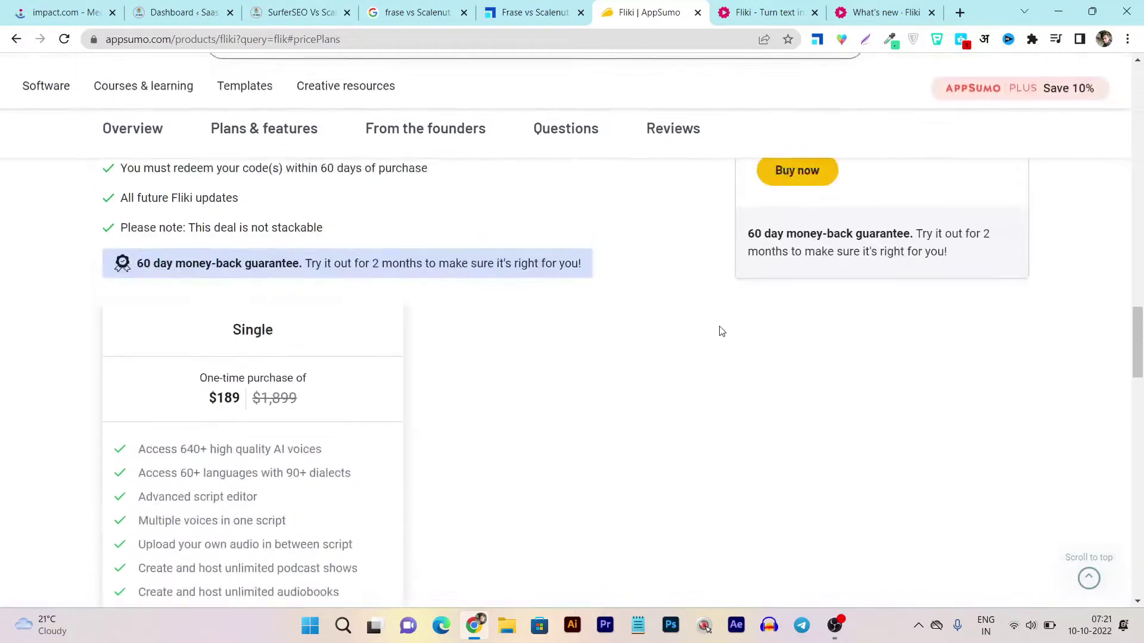
scroll(721, 332, "up", 2)
scroll(684, 396, "up", 8)
scroll(715, 411, "down", 6)
scroll(740, 427, "up", 3)
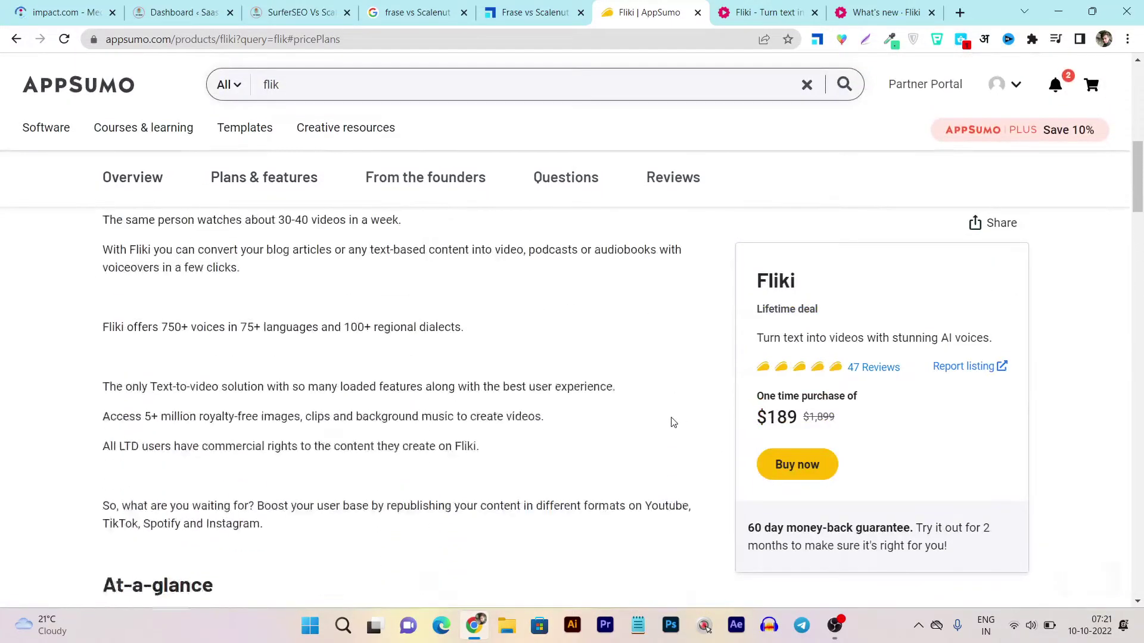
scroll(679, 429, "up", 3)
scroll(685, 428, "up", 4)
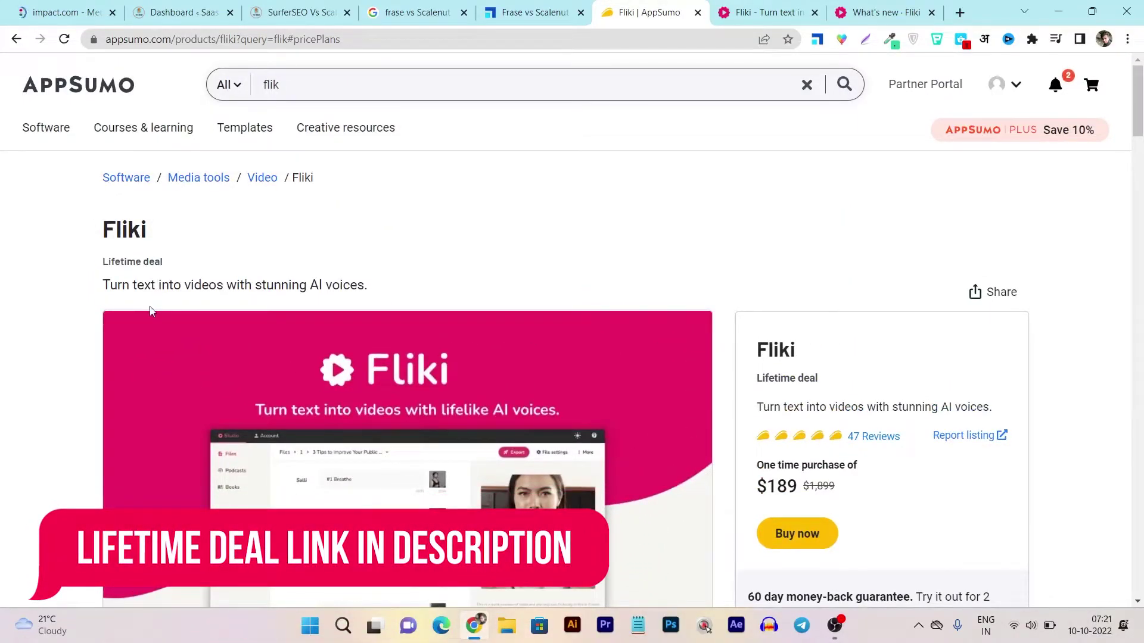
Switch to the Fliki Studio tab showing the empty Files folder
left_click(891, 8)
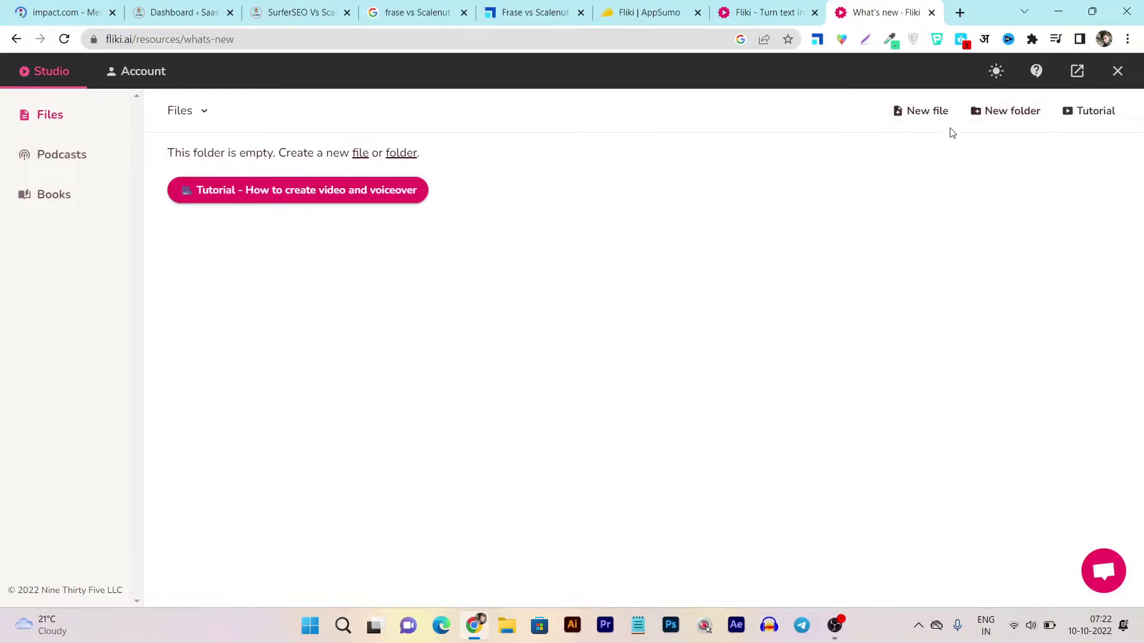
Create a new video file named 'Test demo'
left_click(921, 113)
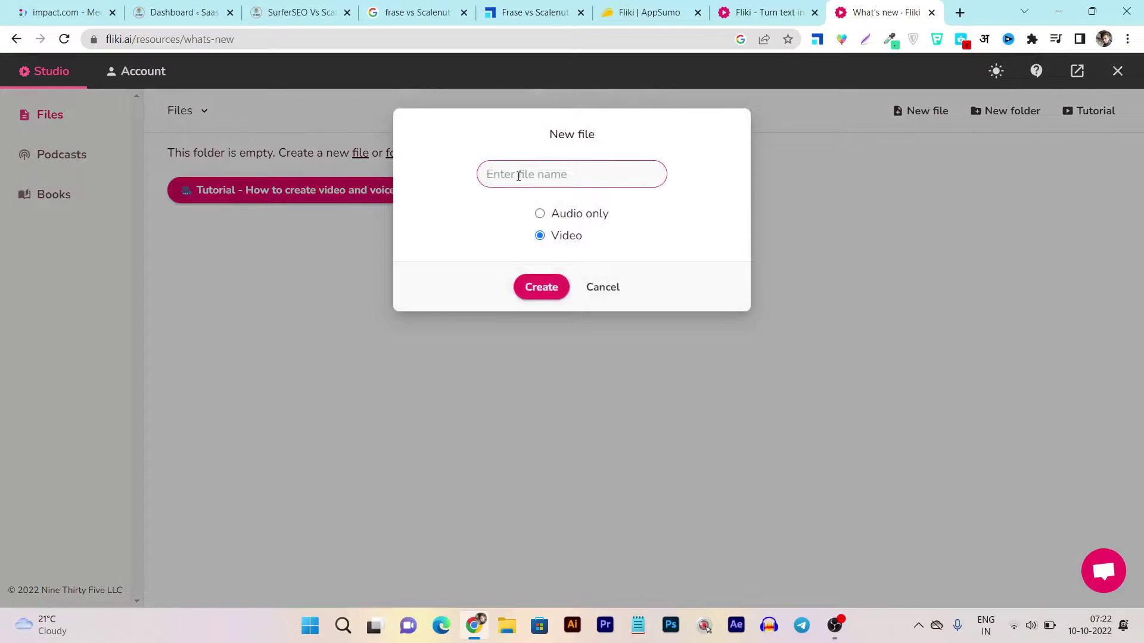
type("Test ")
type("demo")
left_click(527, 287)
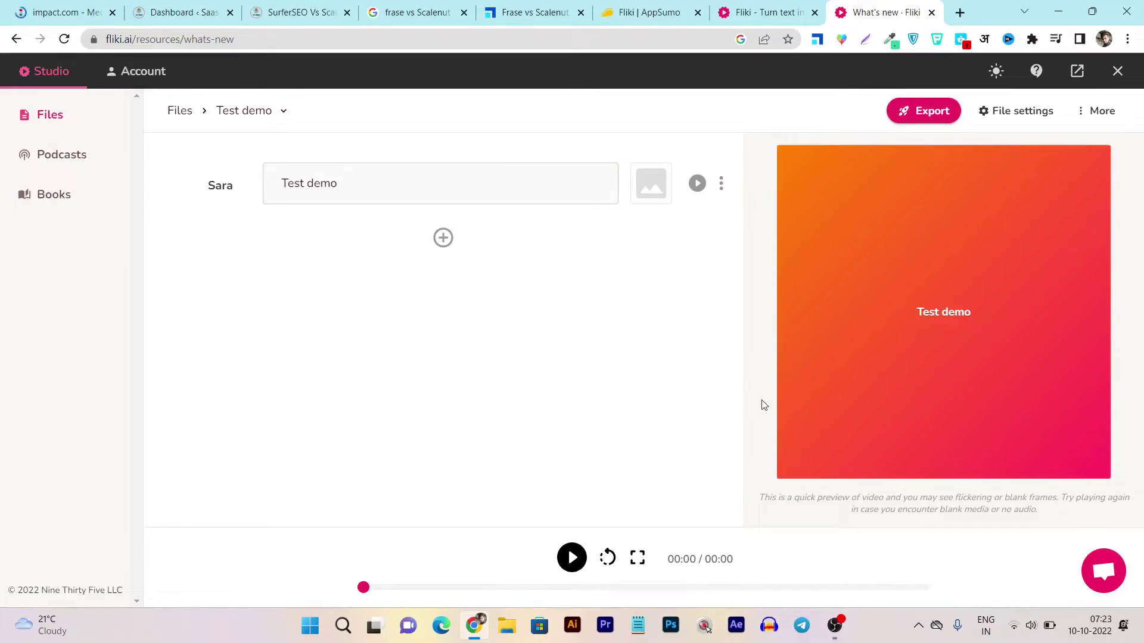
Finish editing the scene text and open the Import from URL dialog
left_click(285, 275)
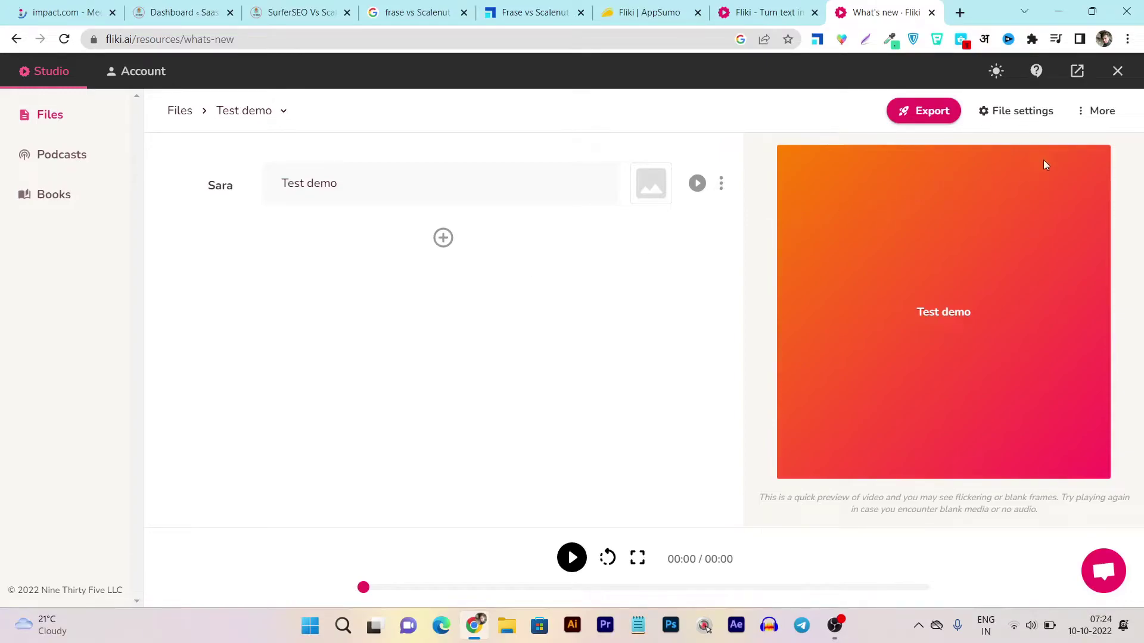
left_click(1081, 114)
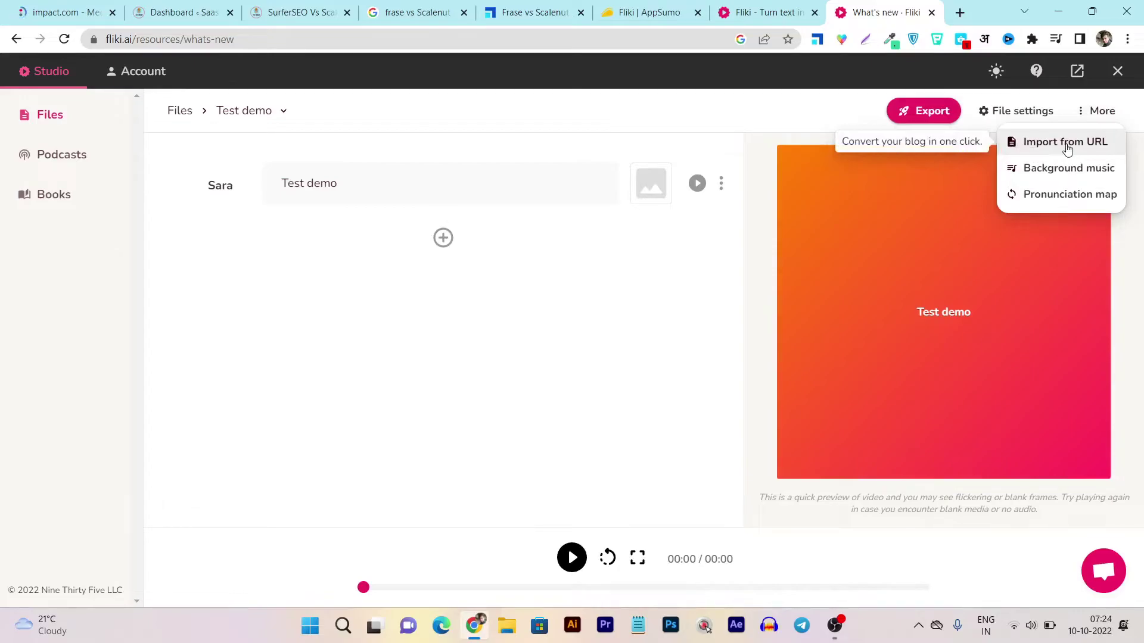
left_click(1066, 144)
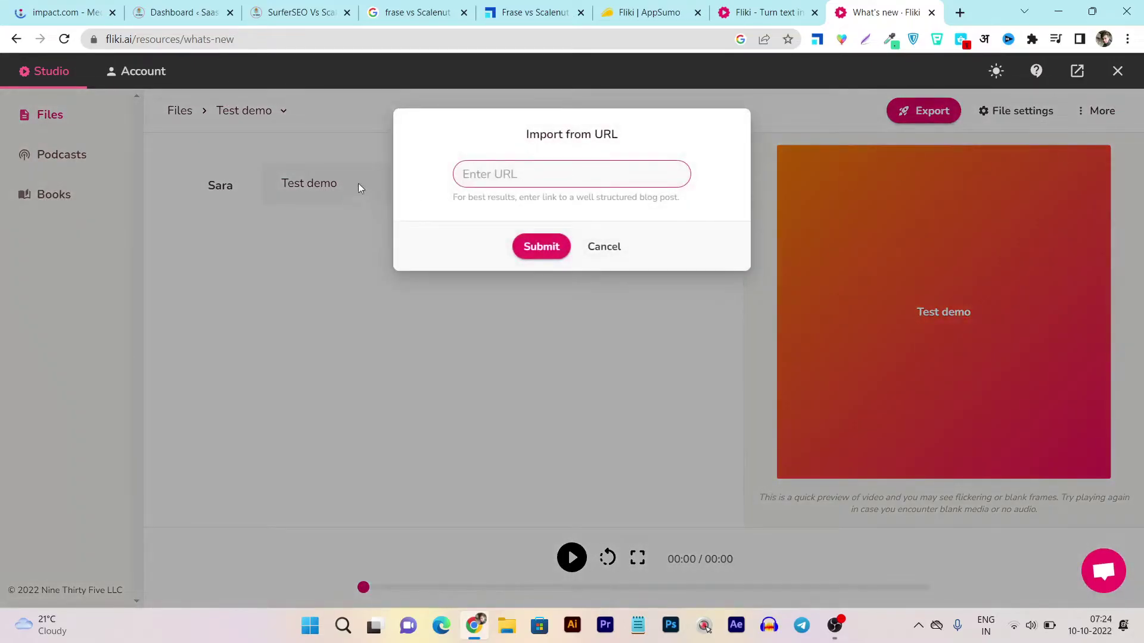
Copy the SurferSEO vs Scalenut article address and paste it into the import field
left_click(282, 8)
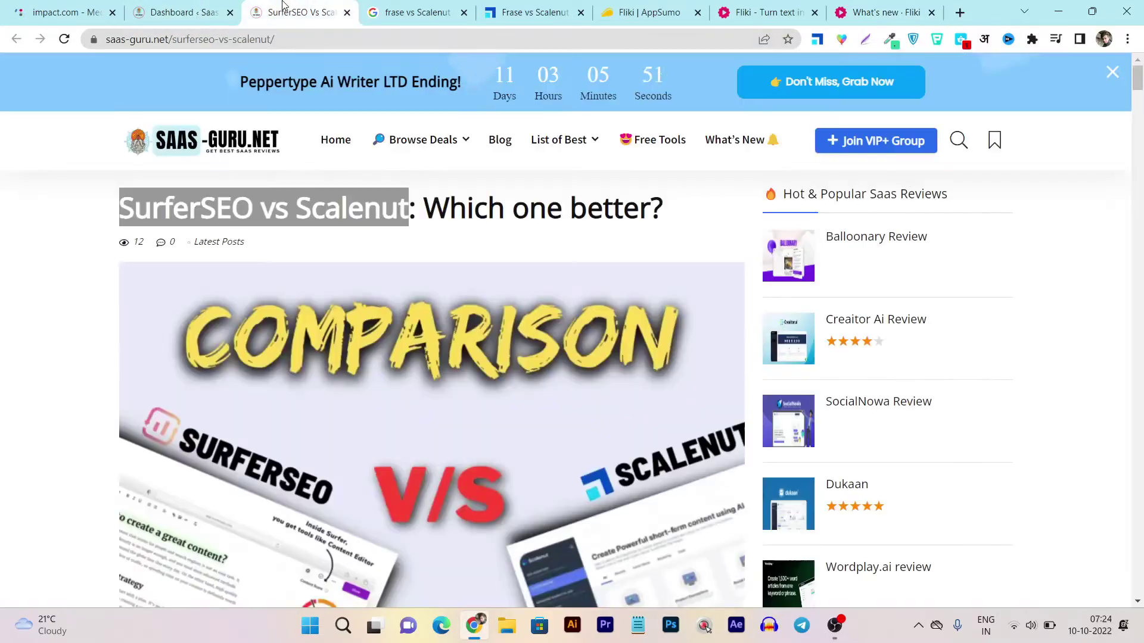
left_click(211, 47)
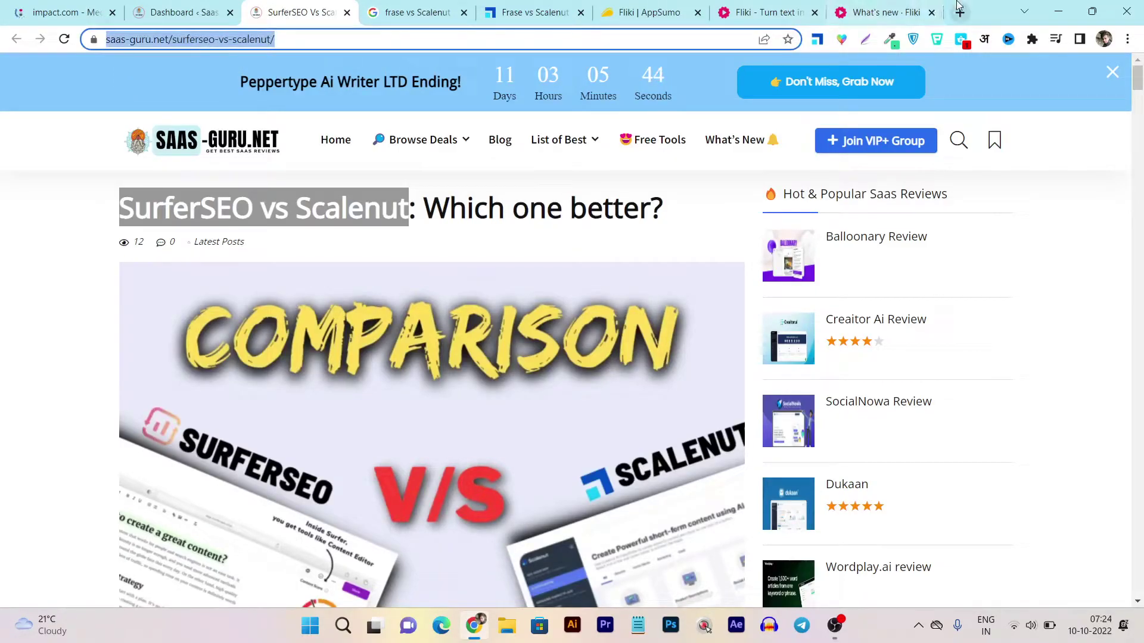
left_click(888, 10)
left_click(858, 12)
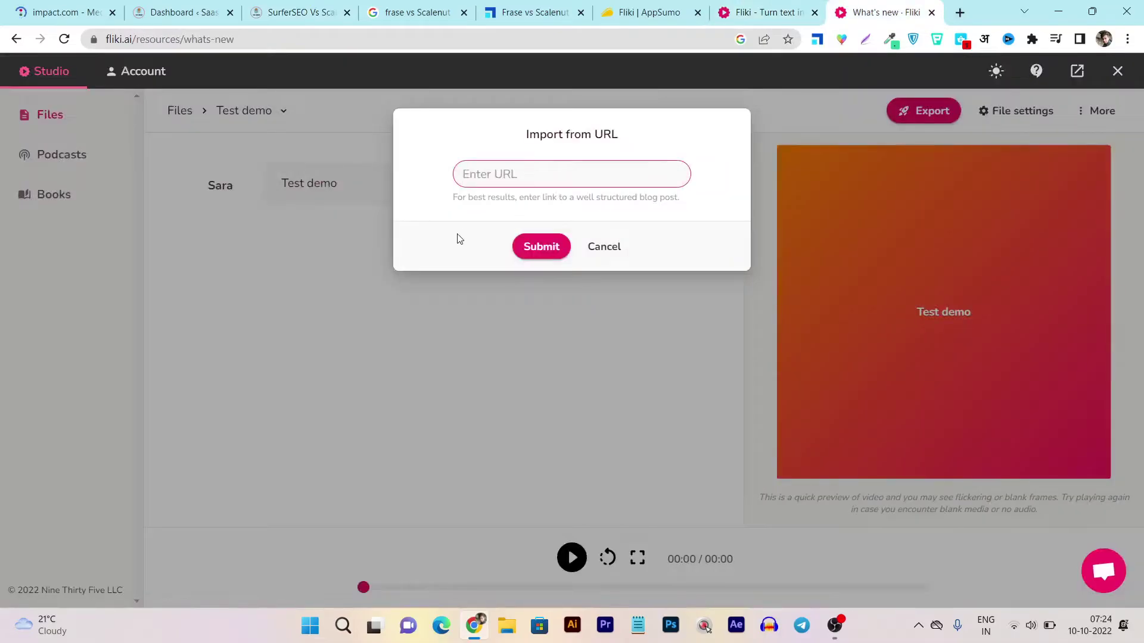
key("ctrl+v")
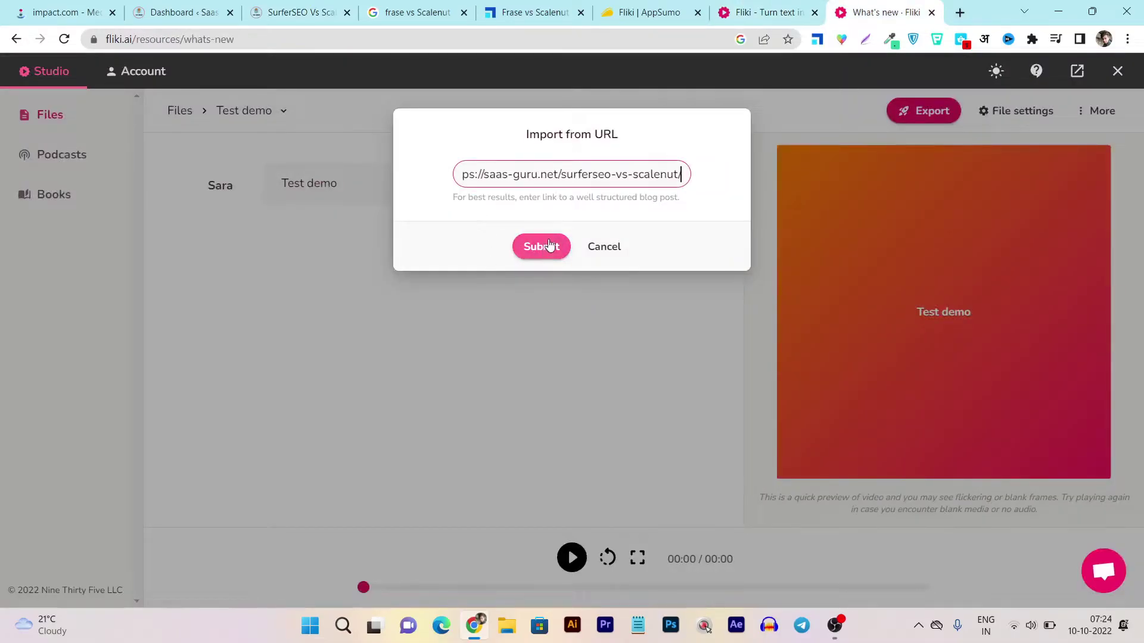
Submit the SurferSEO vs Scalenut article URL to generate the Test demo scenes
left_click(545, 250)
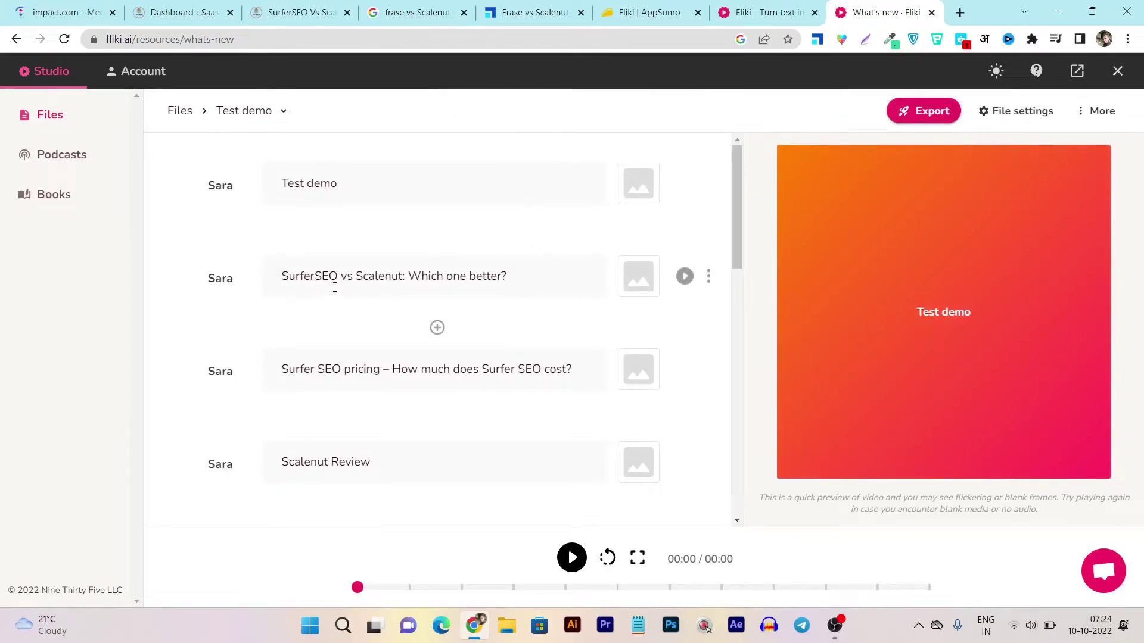
scroll(483, 322, "down", 2)
scroll(411, 304, "down", 2)
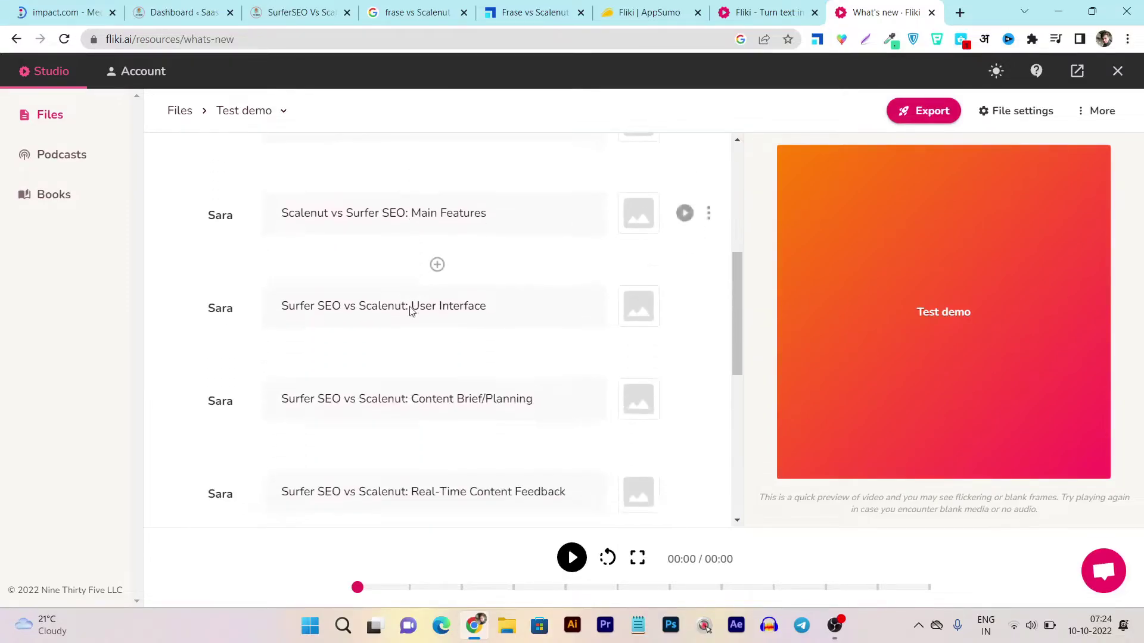
scroll(428, 389, "down", 2)
scroll(428, 388, "down", 3)
scroll(528, 394, "up", 3)
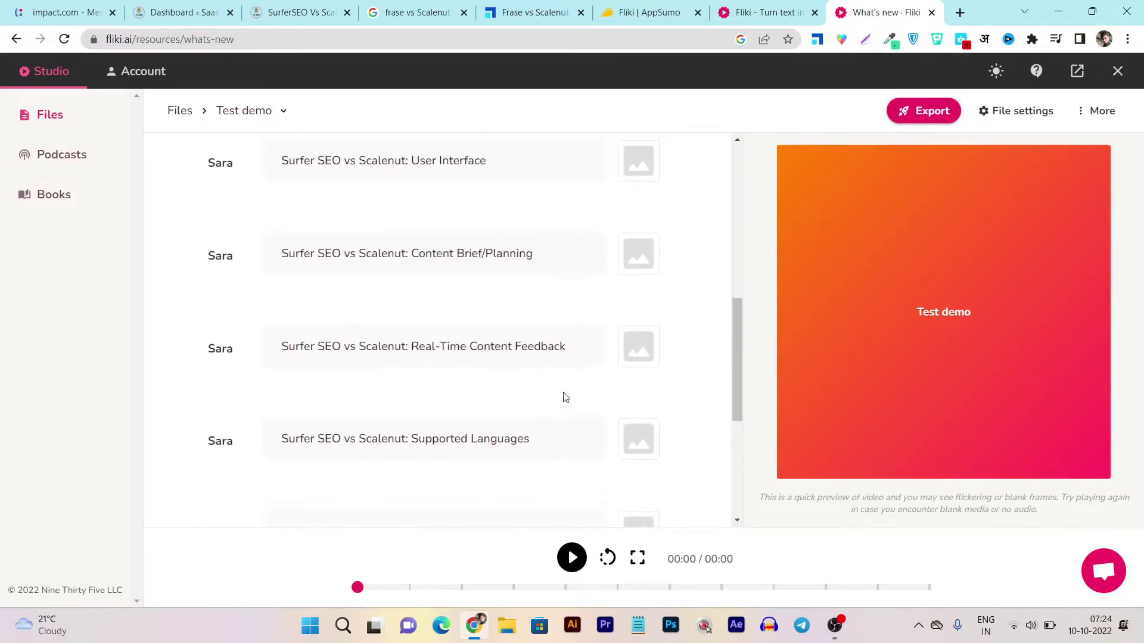
scroll(573, 407, "up", 4)
scroll(588, 420, "up", 2)
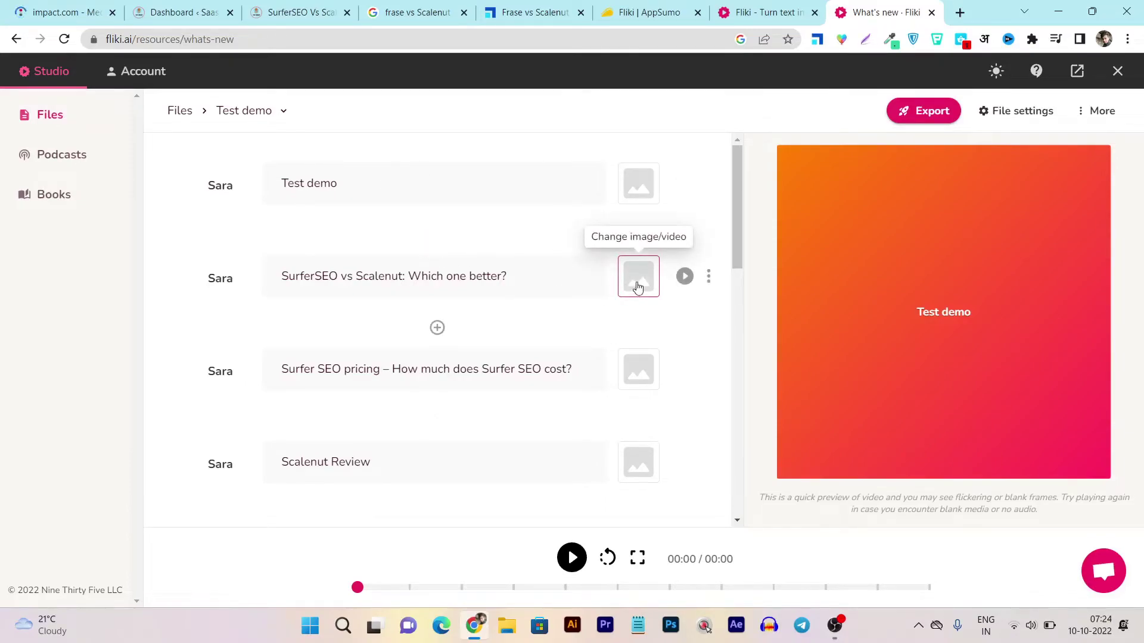
Clear the second scene's media search and apply the waterfall river stock video
mouse_move(638, 276)
left_click(638, 285)
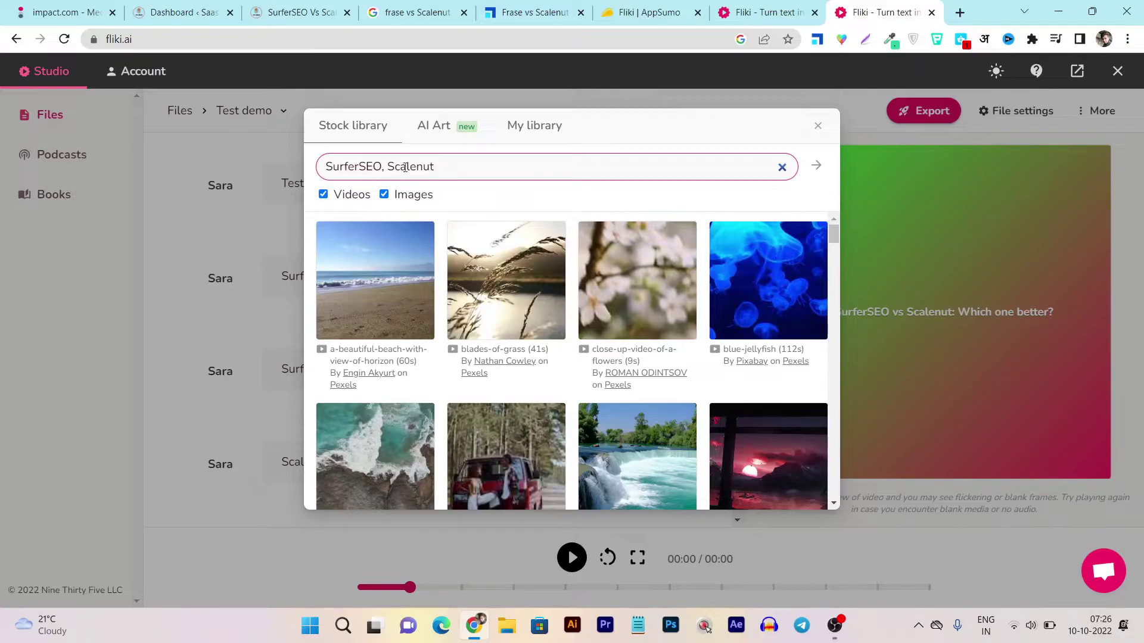
left_click_drag(469, 166, 326, 167)
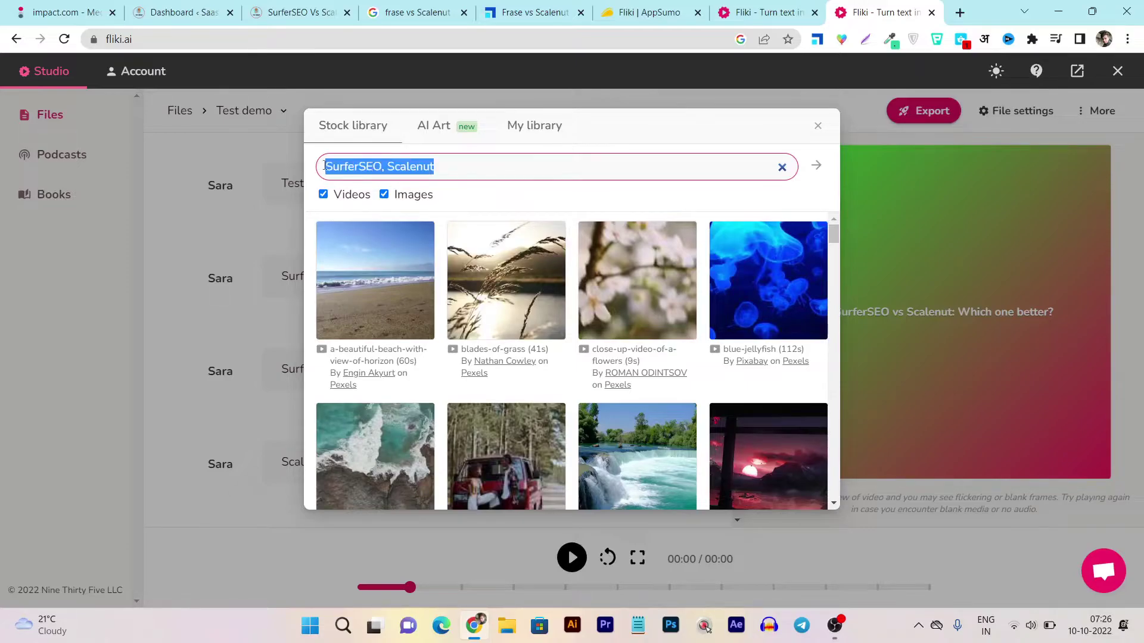
key("BackSpace")
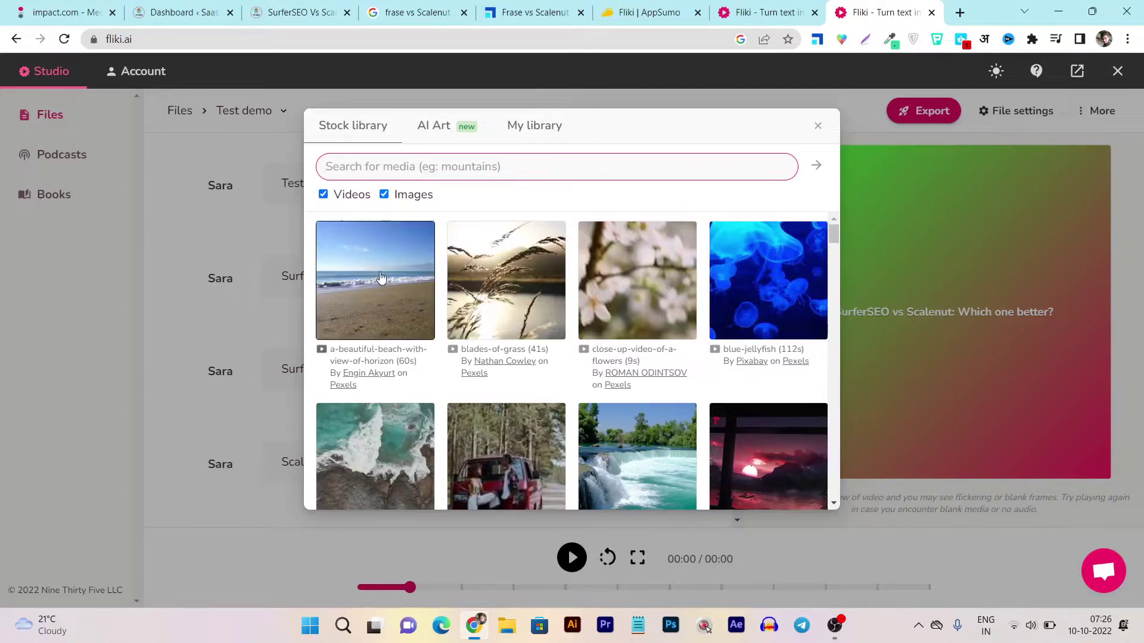
scroll(620, 327, "down", 3)
scroll(621, 328, "down", 2)
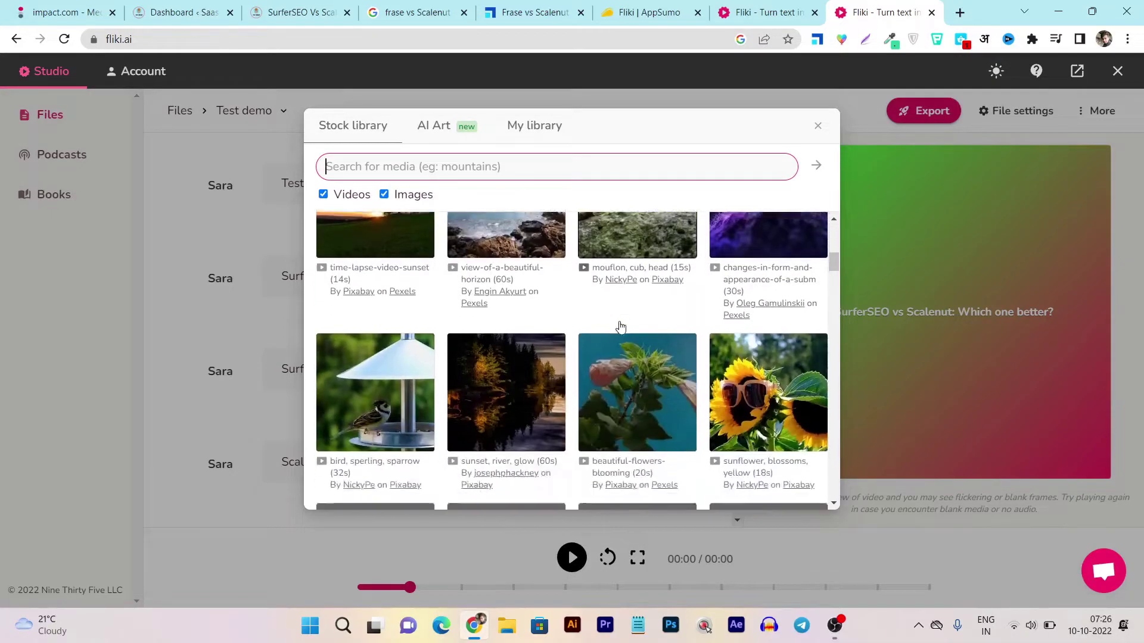
scroll(626, 357, "down", 1)
scroll(629, 365, "up", 5)
scroll(630, 369, "up", 2)
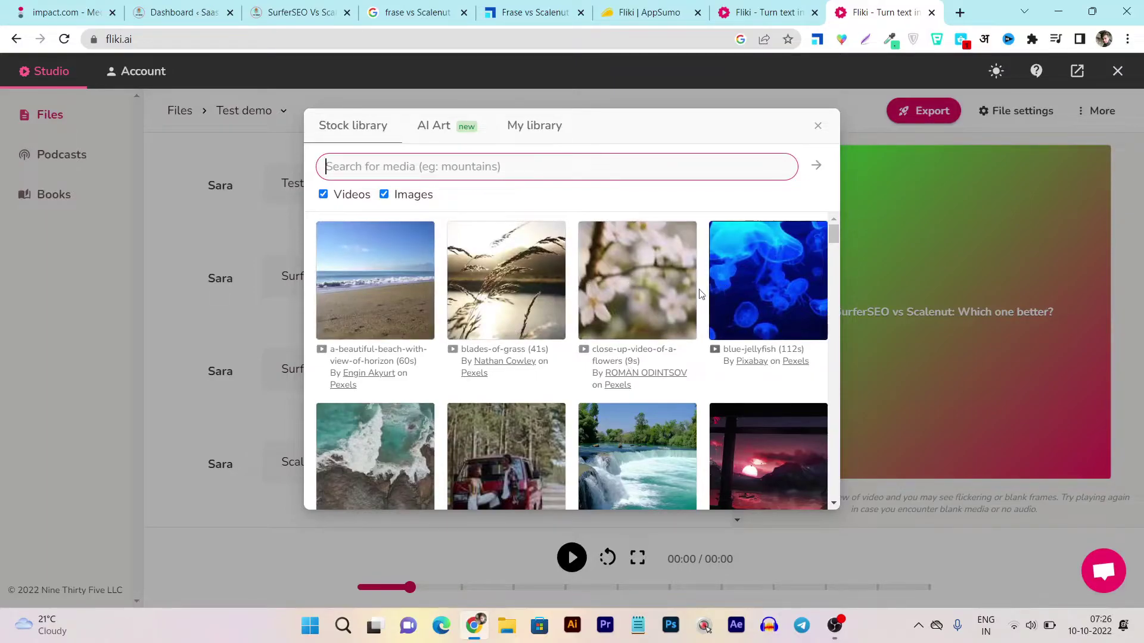
scroll(626, 385, "down", 1)
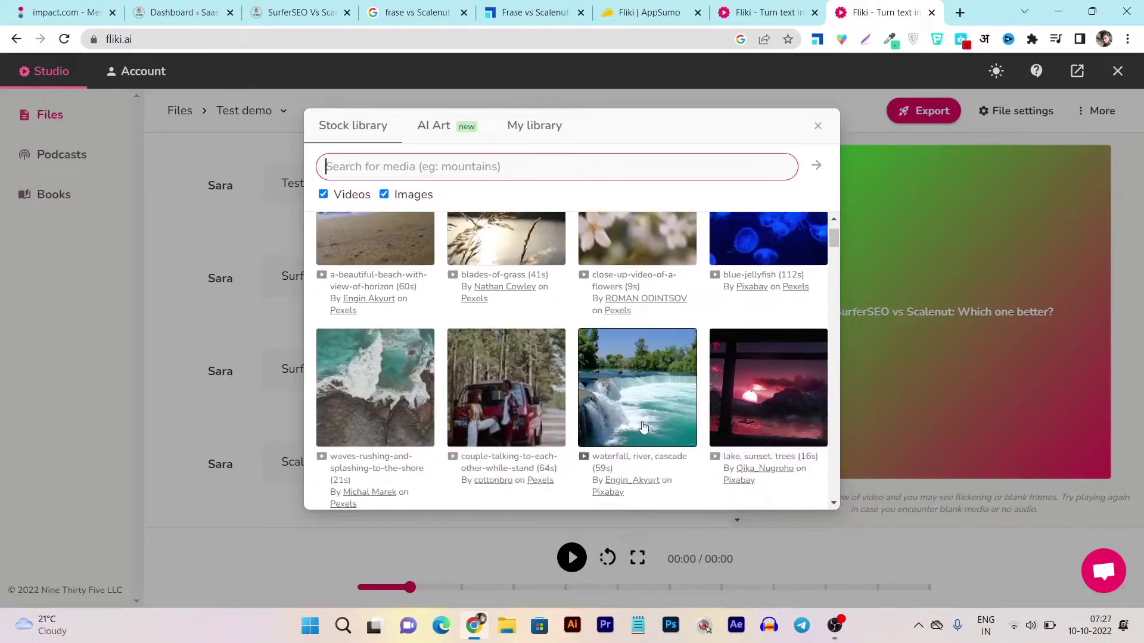
left_click(626, 383)
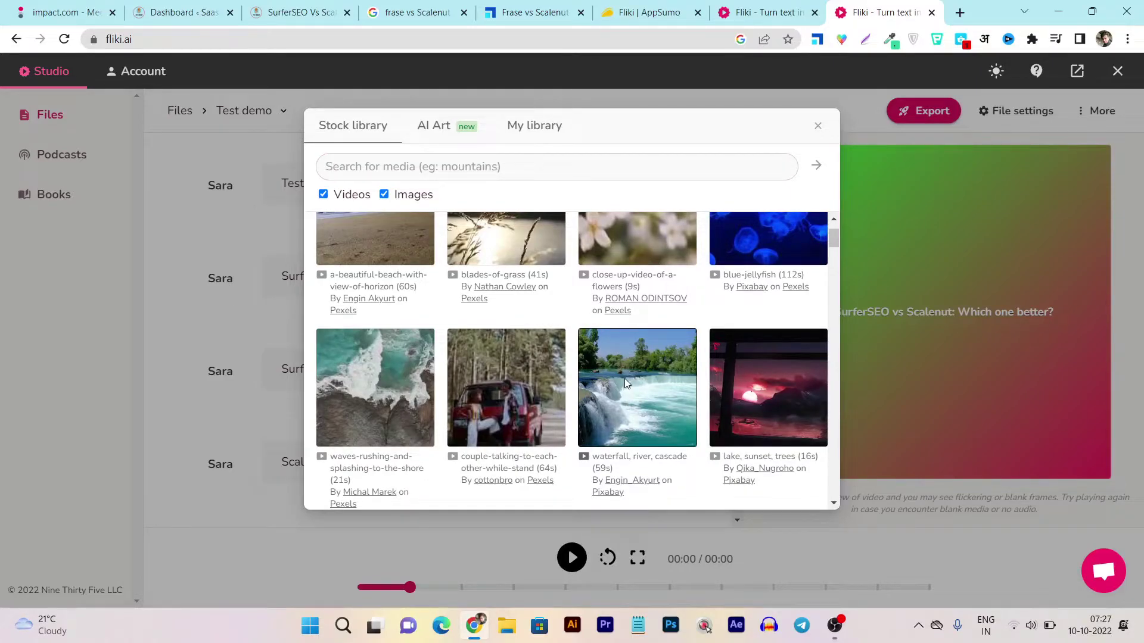
left_click(950, 275)
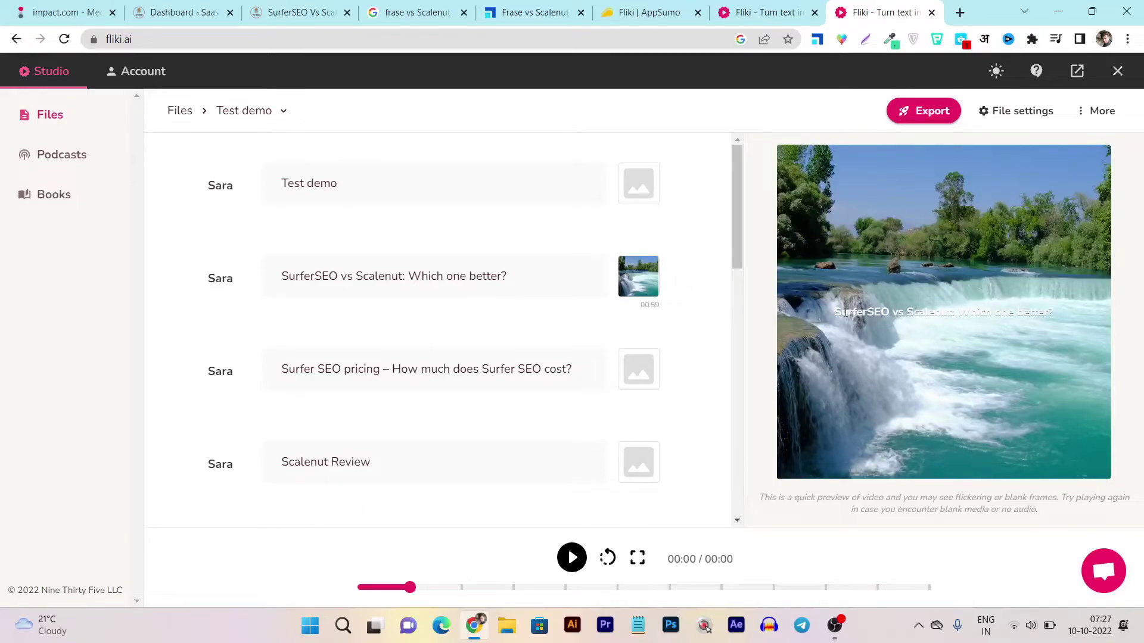
Set the subtitle font colour to black, turn on the subtitle background, and save
left_click(1016, 113)
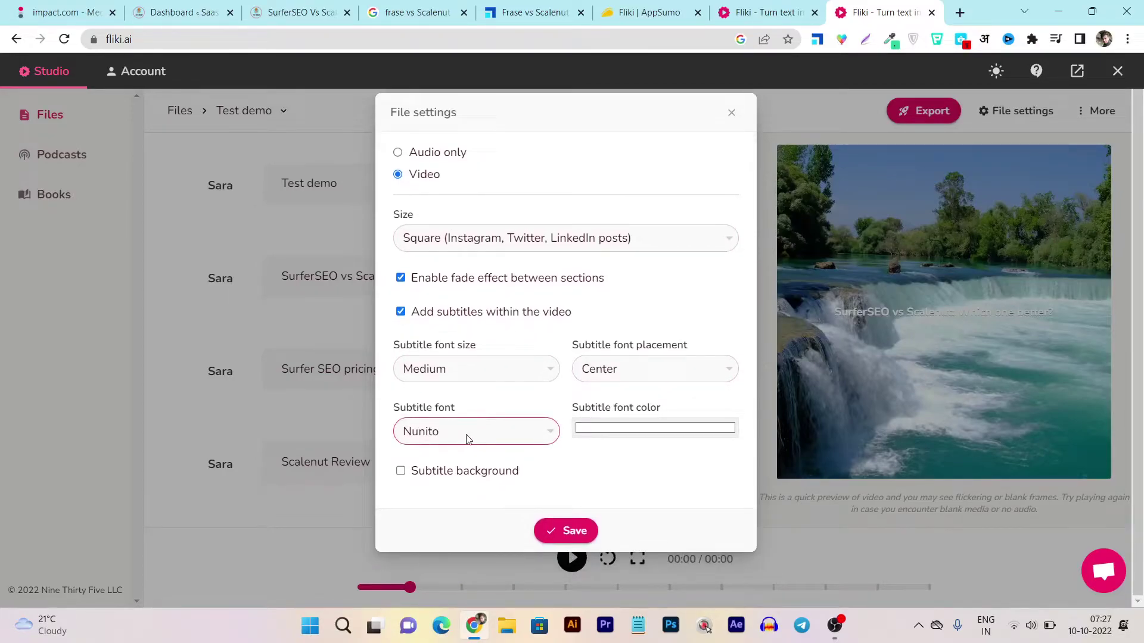
left_click(624, 430)
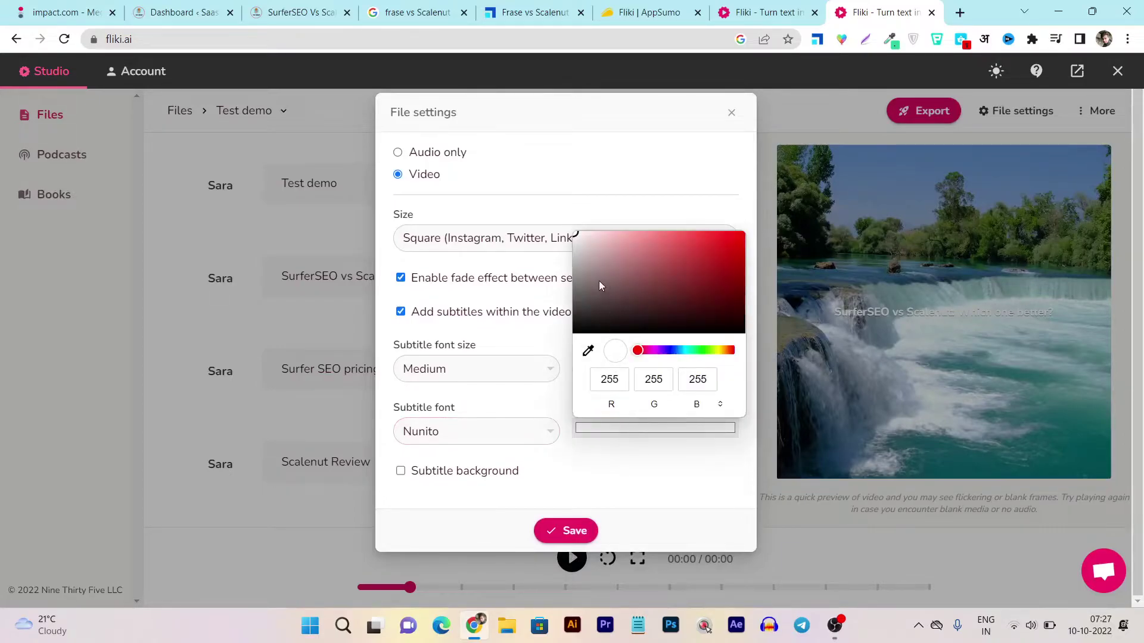
left_click(598, 282)
left_click_drag(597, 285, 587, 334)
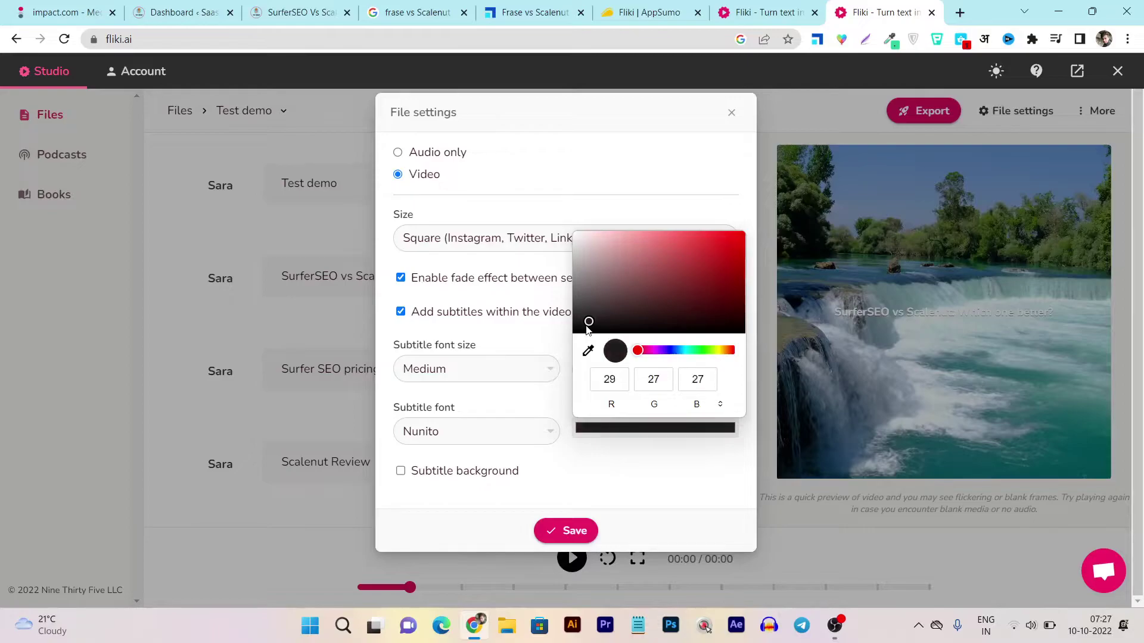
left_click(587, 471)
left_click(540, 482)
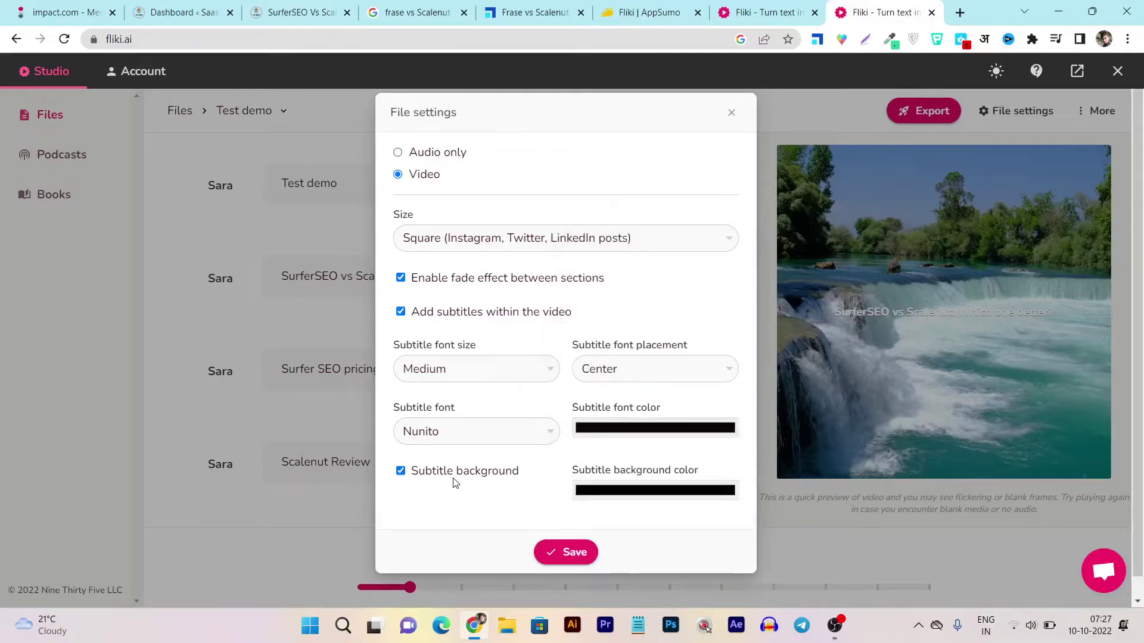
left_click(569, 551)
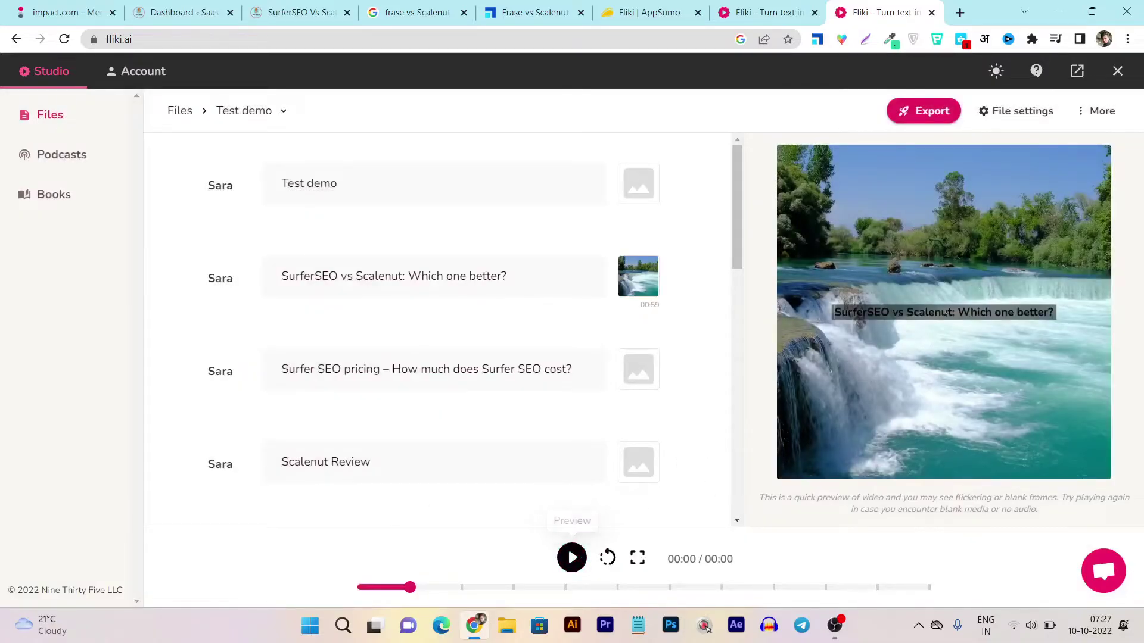
Change the subtitle font colour to near white and save the file settings again
left_click(1010, 111)
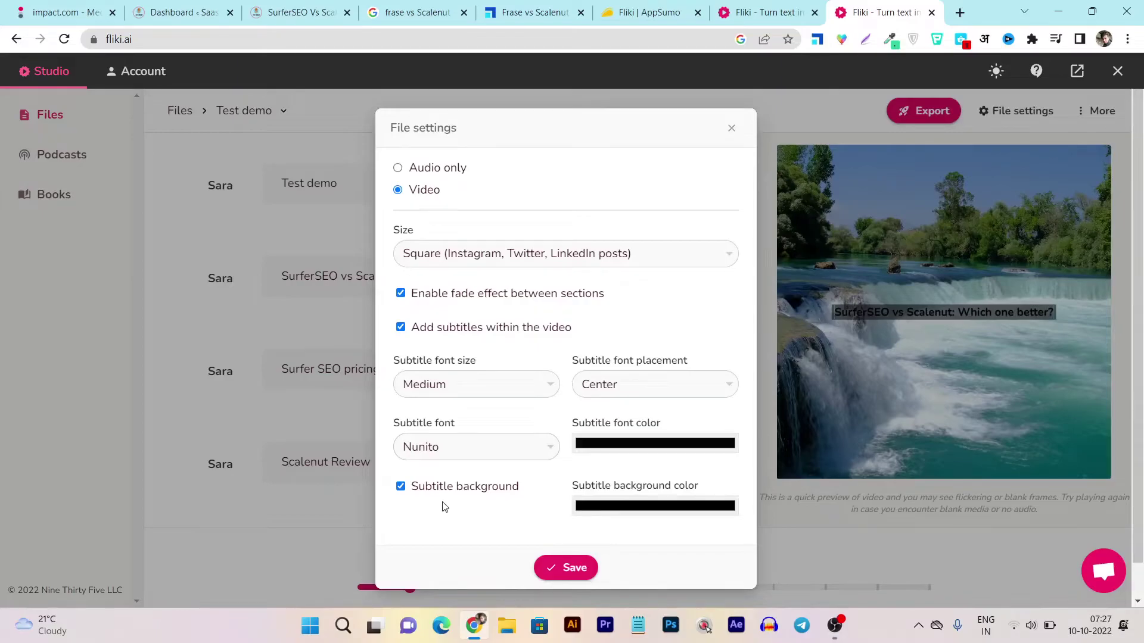
left_click(669, 445)
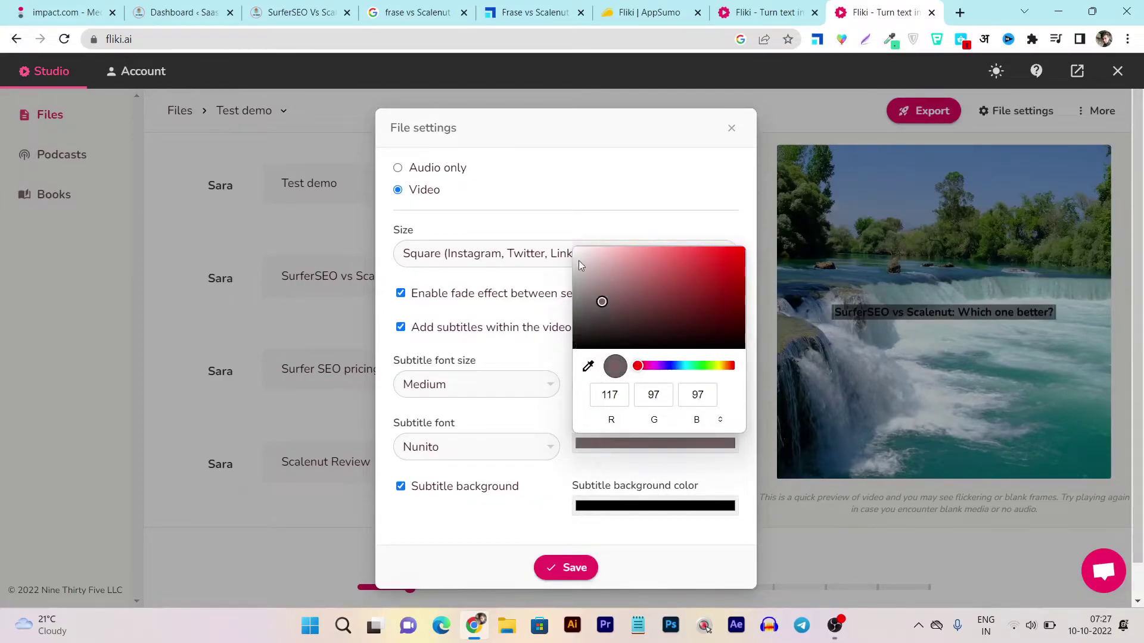
left_click_drag(607, 320, 576, 253)
left_click(538, 444)
left_click(563, 567)
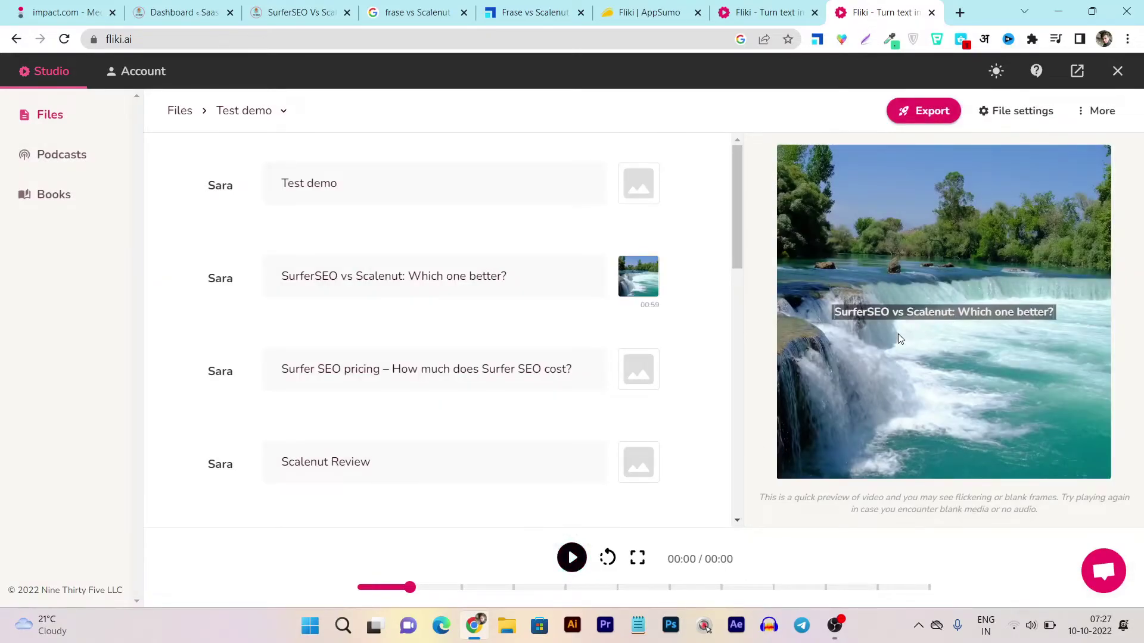
Play the preview from the start, pause at 00:15, and list the More project options
left_click(569, 559)
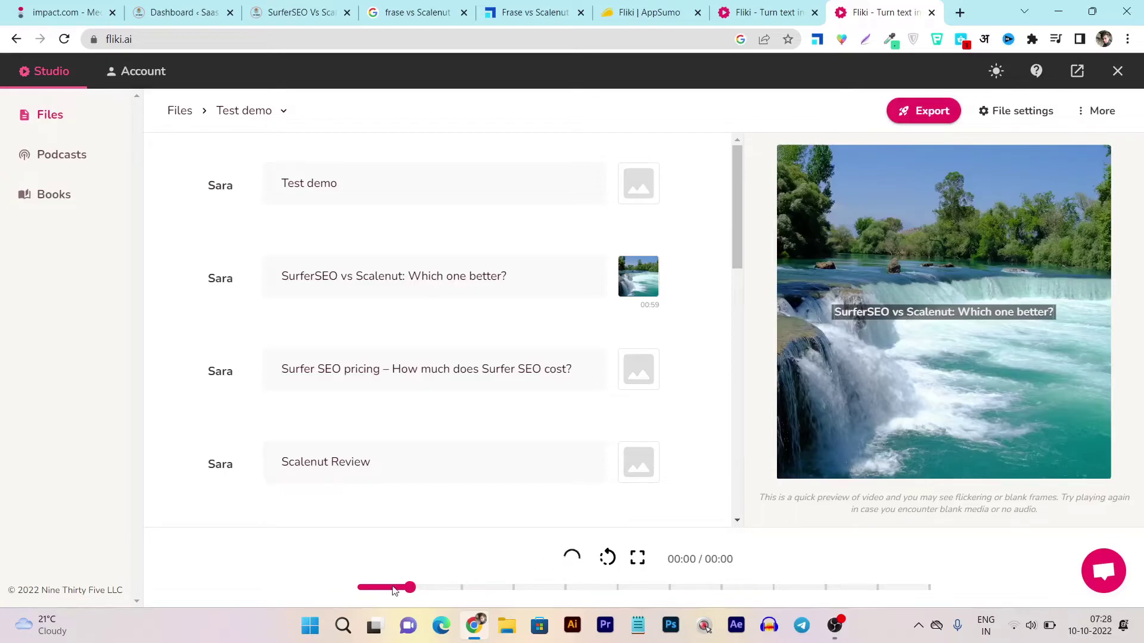
left_click_drag(413, 587, 335, 590)
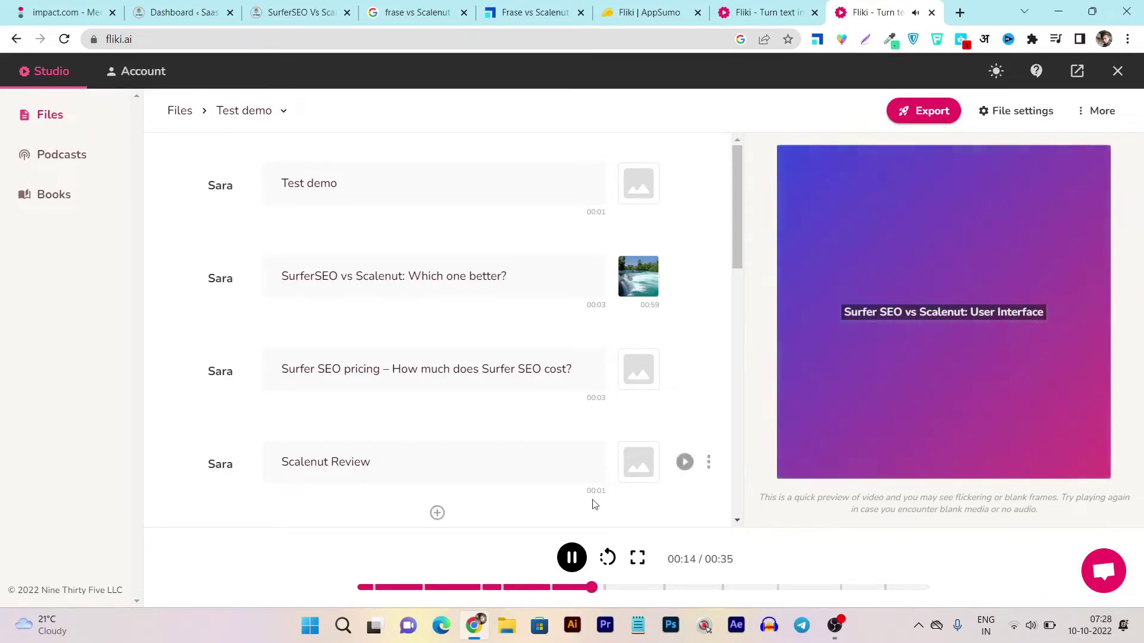
left_click(571, 556)
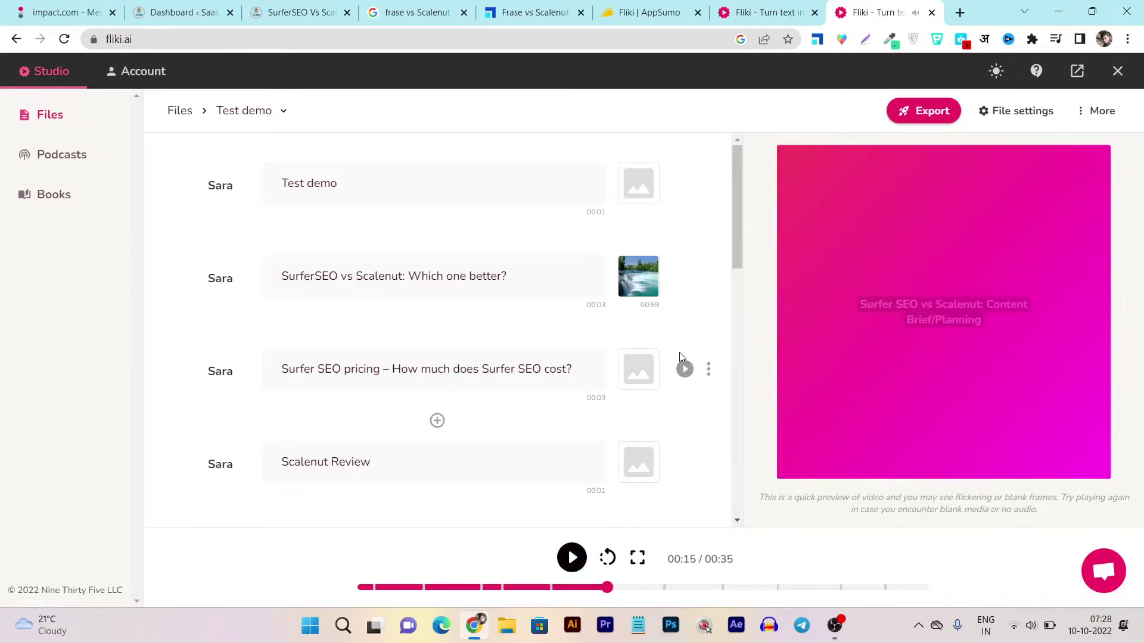
mouse_move(638, 277)
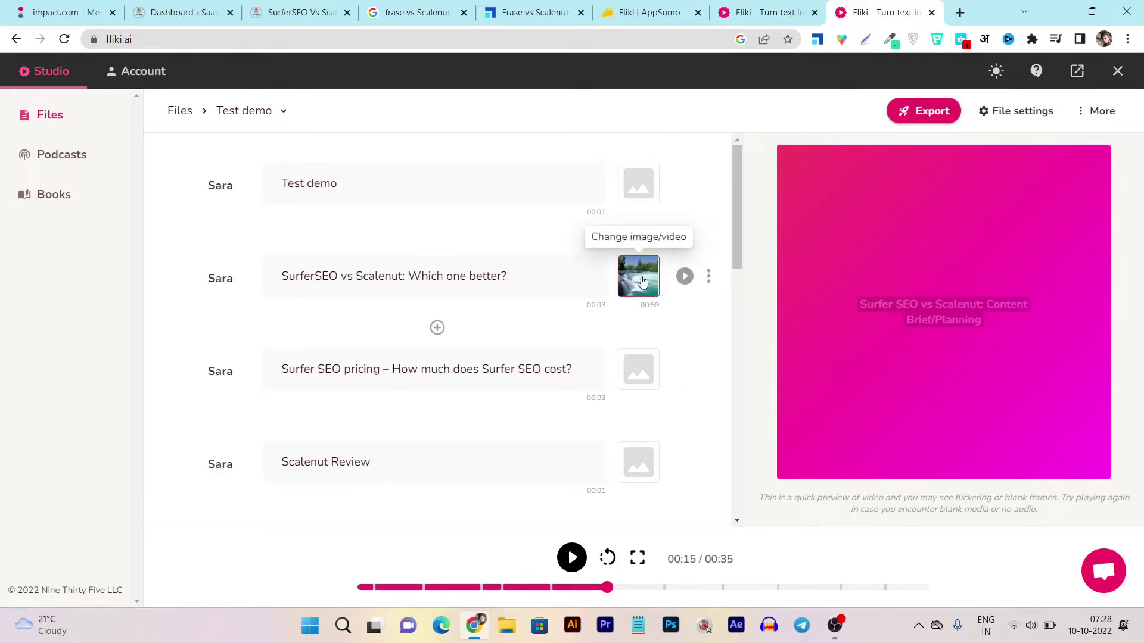
scroll(638, 371, "down", 3)
scroll(638, 377, "down", 3)
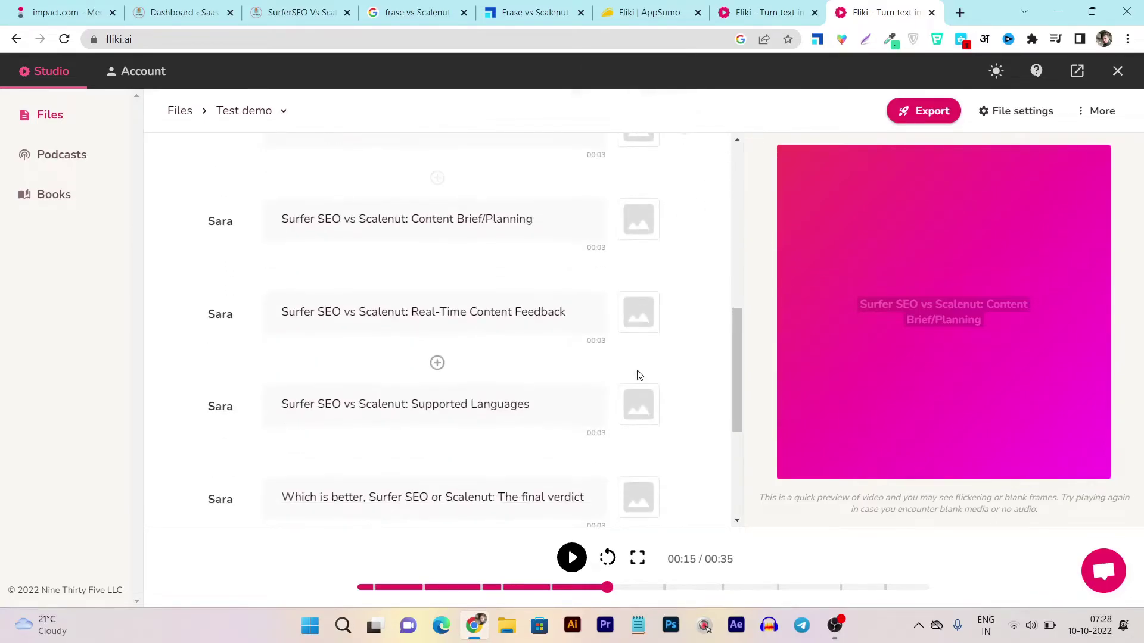
scroll(637, 375, "up", 4)
scroll(639, 373, "up", 2)
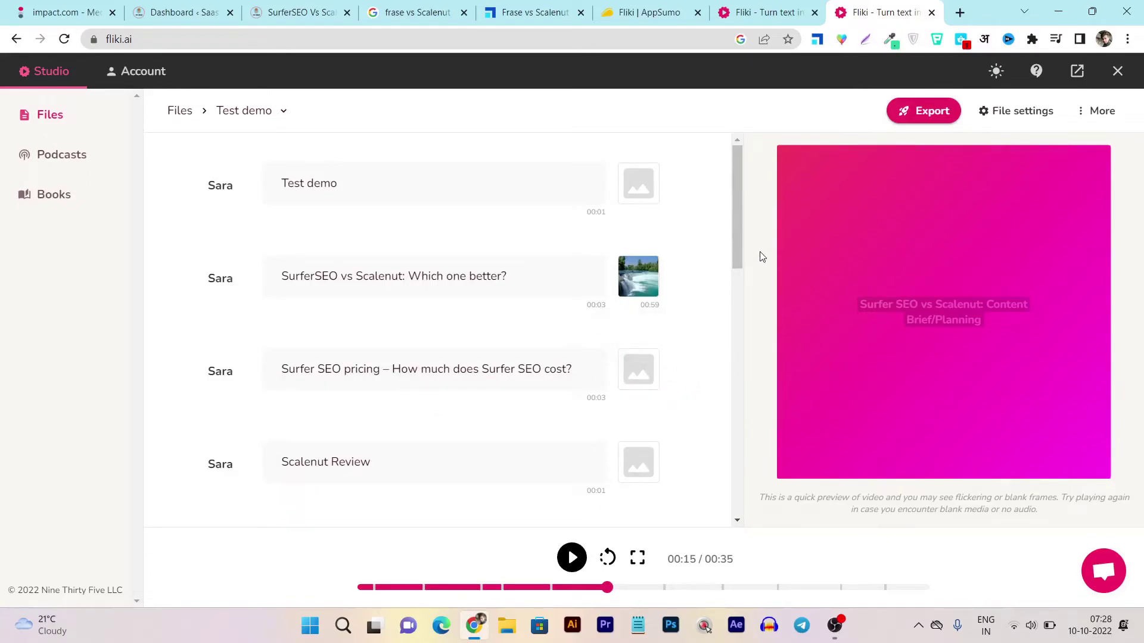
left_click(1096, 111)
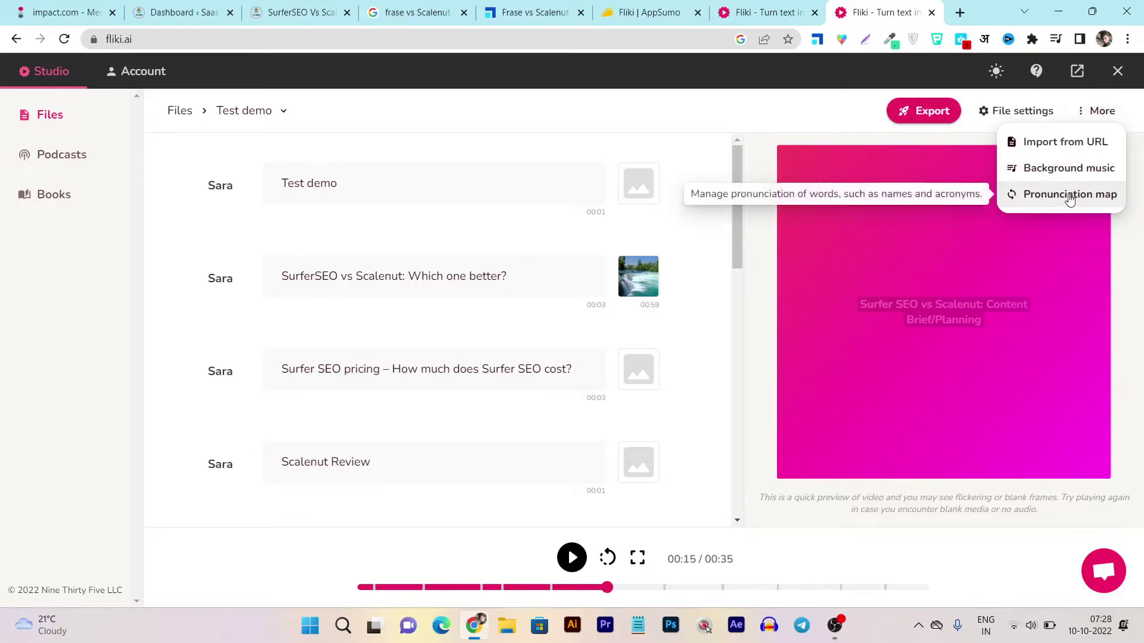
Browse the Background music stock list, then switch the media picker to AI Art
left_click(1045, 168)
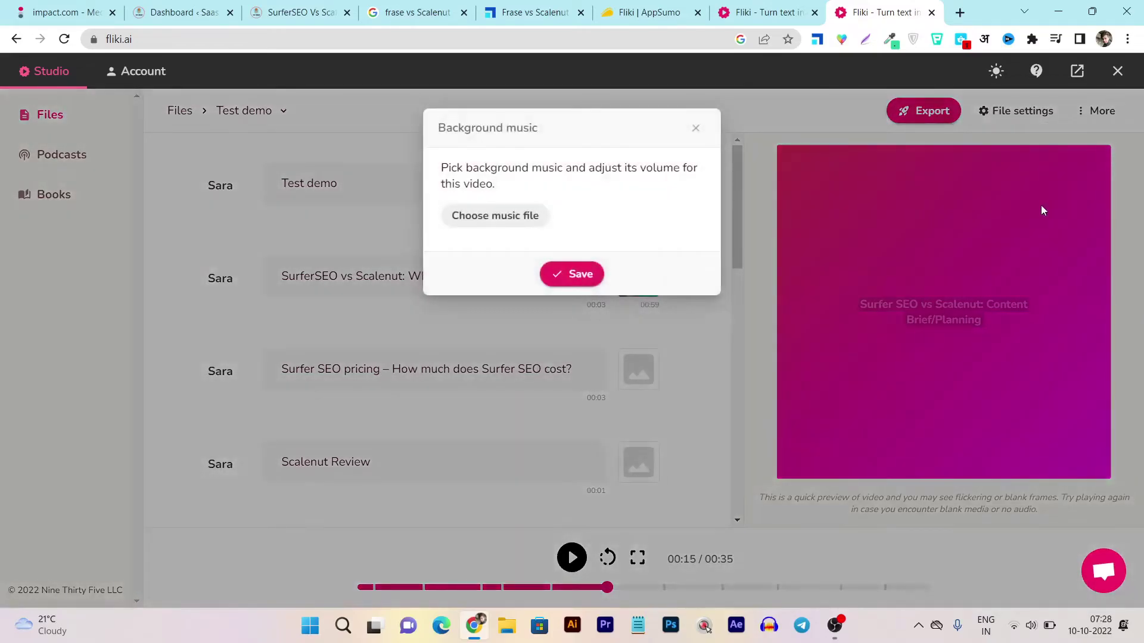
left_click(494, 217)
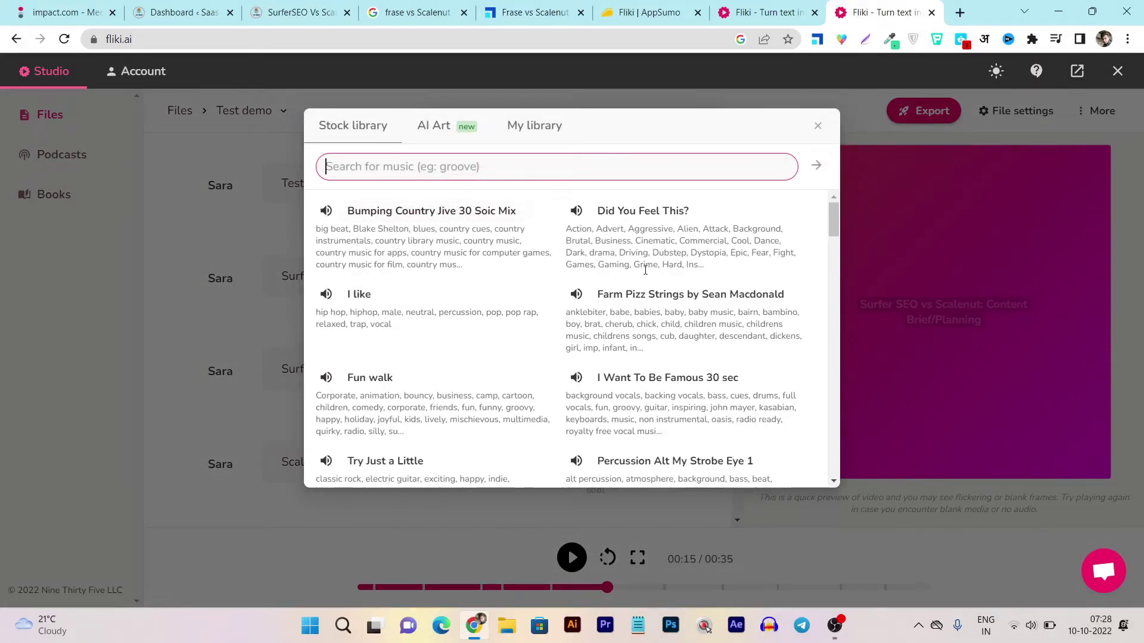
scroll(646, 268, "down", 3)
scroll(679, 358, "down", 3)
scroll(723, 376, "down", 2)
scroll(727, 370, "down", 3)
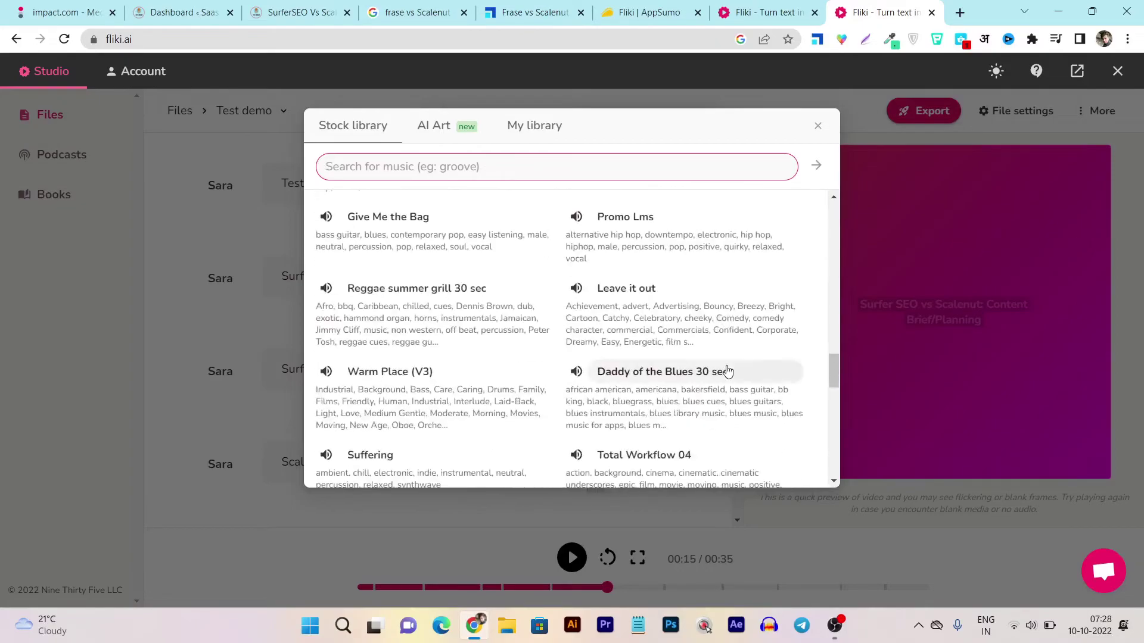
scroll(726, 367, "up", 3)
scroll(725, 366, "up", 3)
scroll(725, 367, "up", 3)
scroll(726, 367, "up", 2)
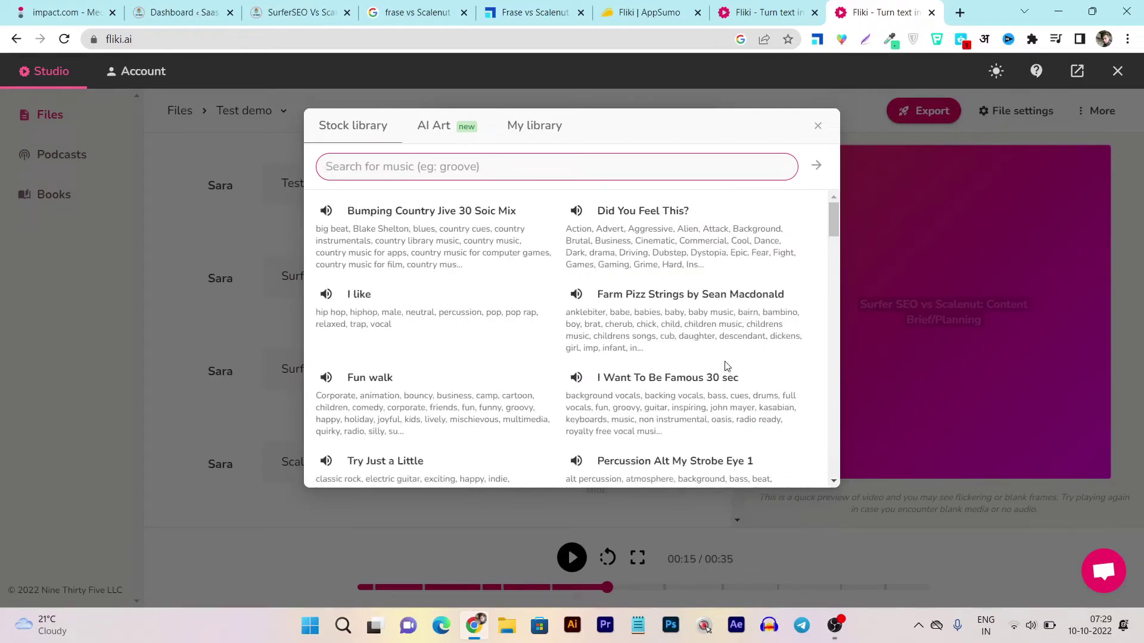
left_click(434, 135)
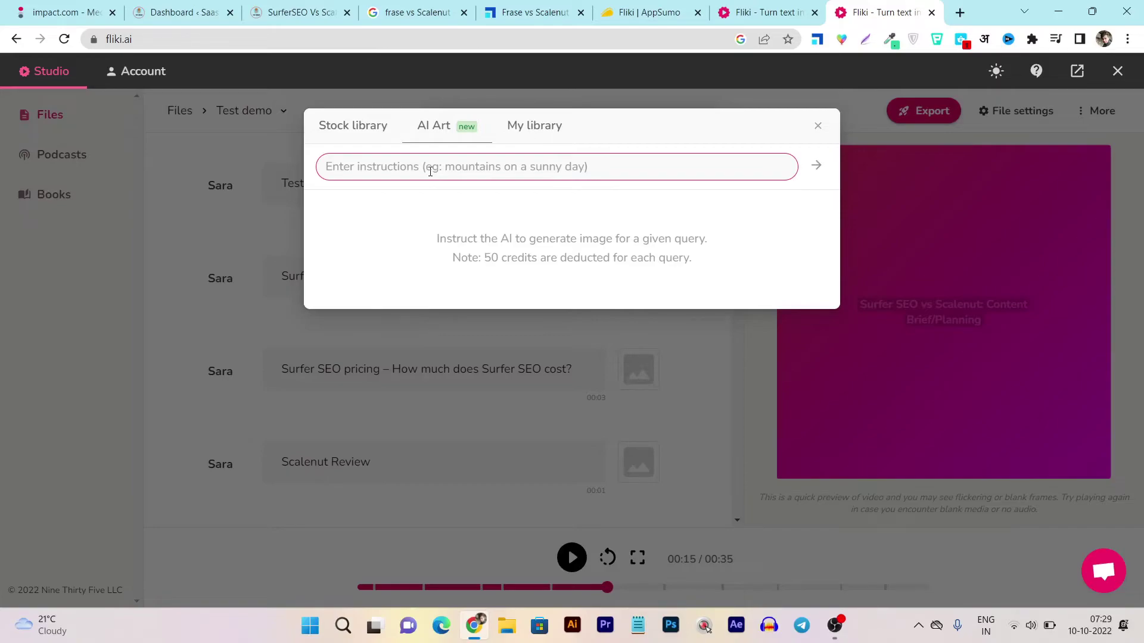
type("a")
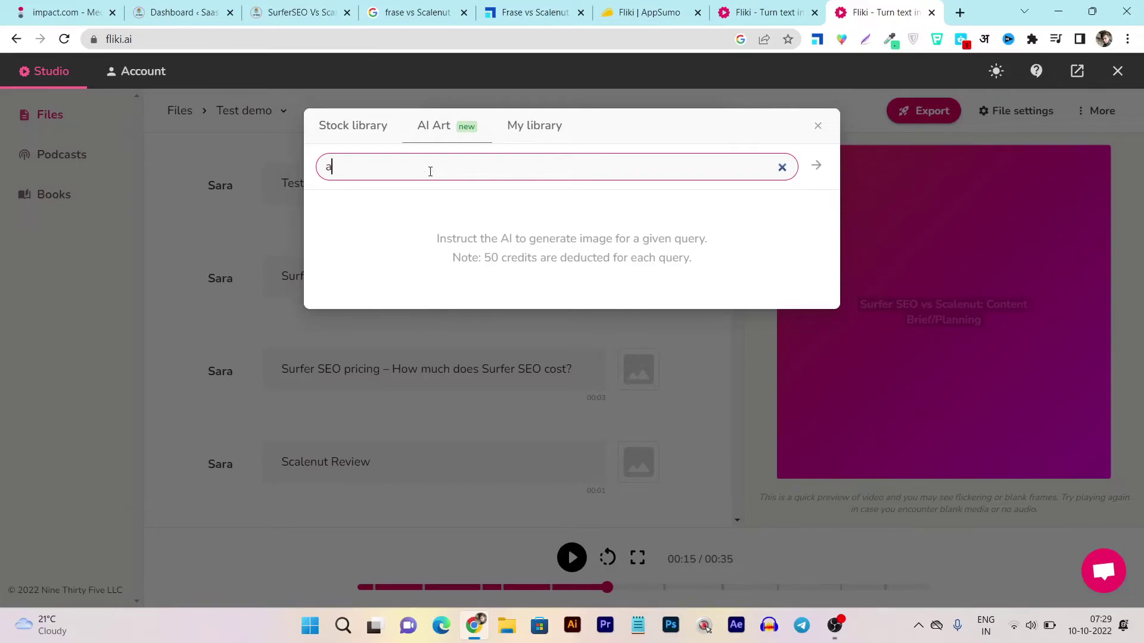
type("i writer")
Generate an AI Art image from 'ai writer writing the book', then return to Stock library
left_click(816, 166)
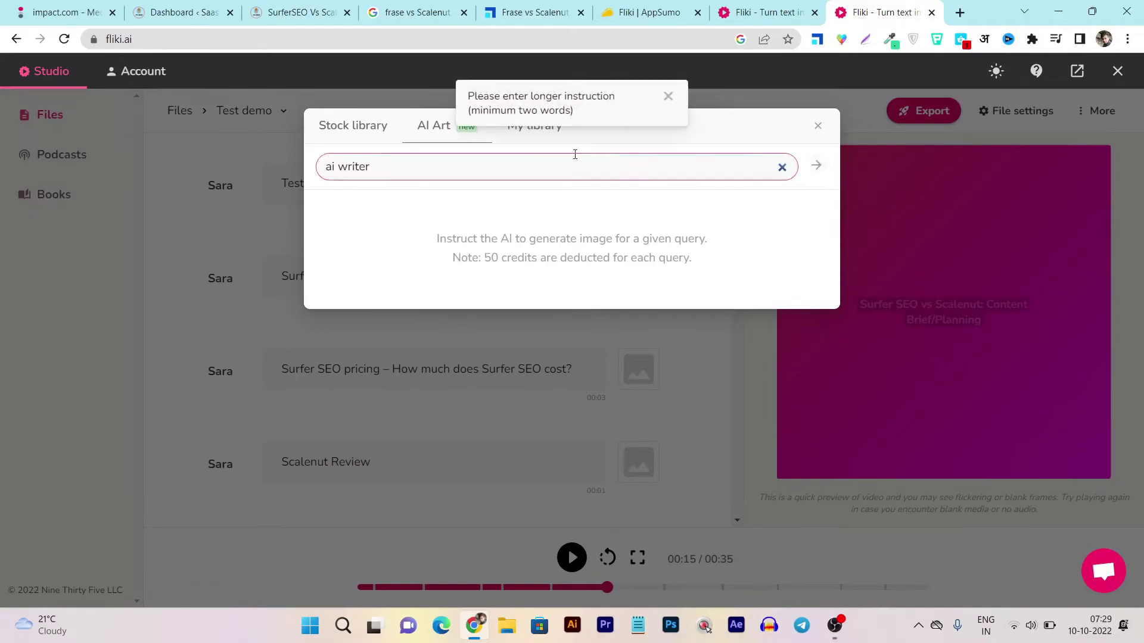
left_click(361, 165)
type("writing the")
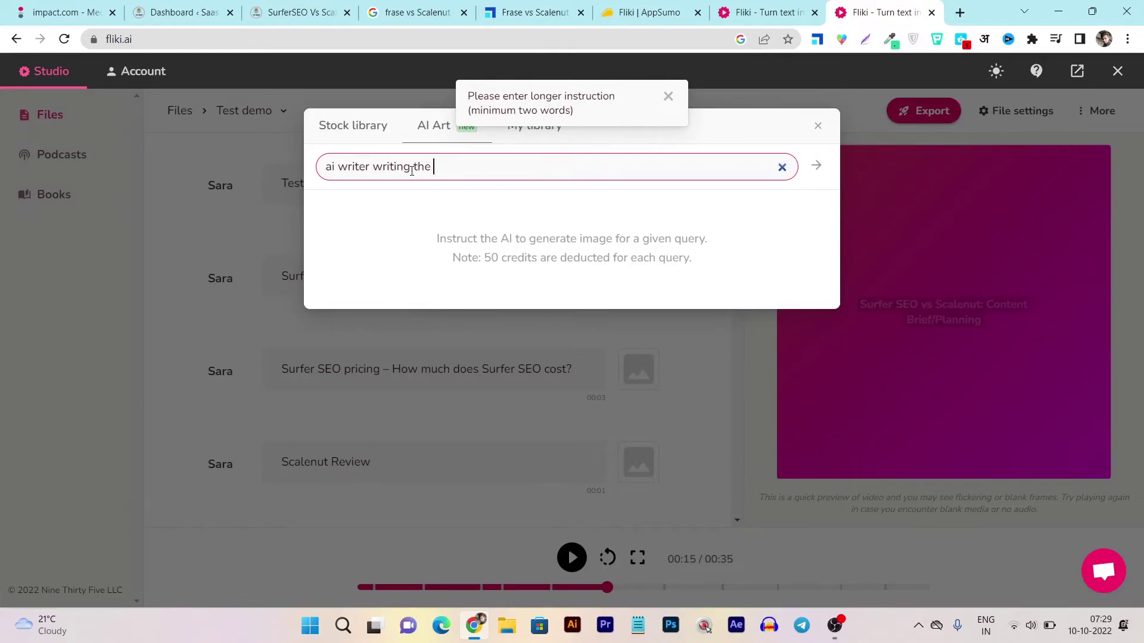
type("book")
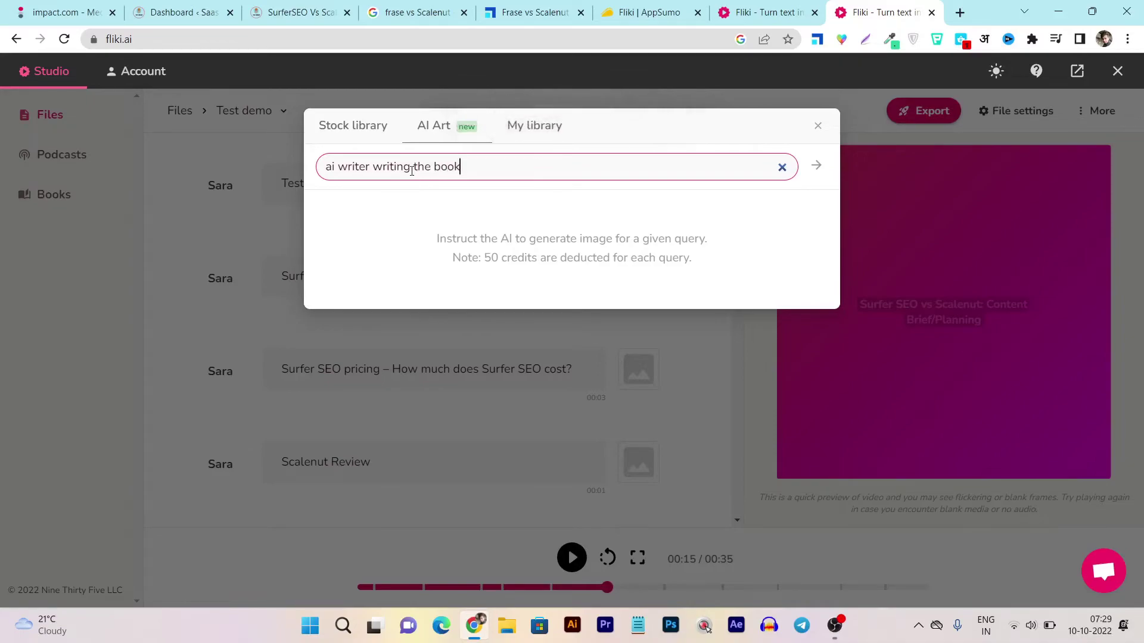
left_click(815, 168)
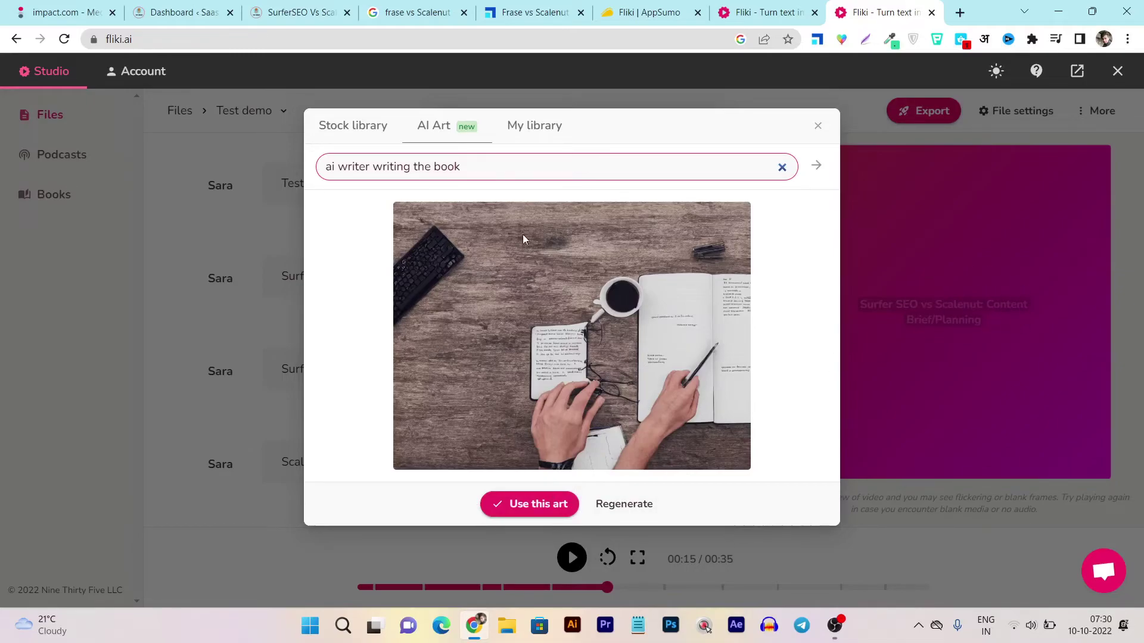
left_click(358, 127)
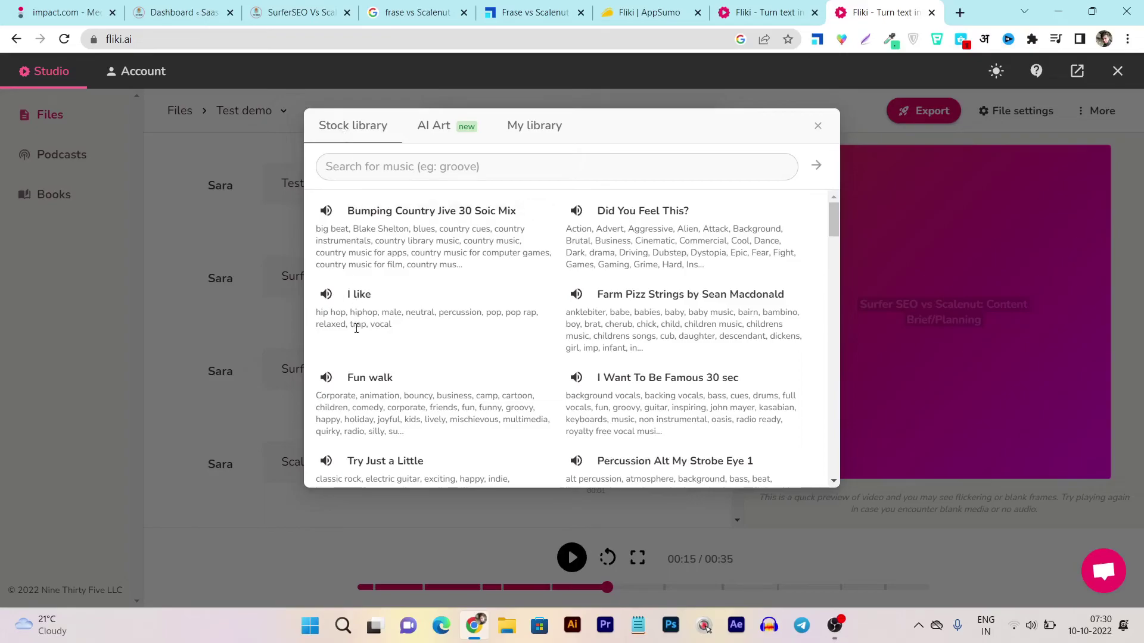
Preview Fun walk, then save 'I Want To Be Famous 30 sec' as music at 11% volume
left_click(327, 379)
left_click(327, 378)
left_click(639, 384)
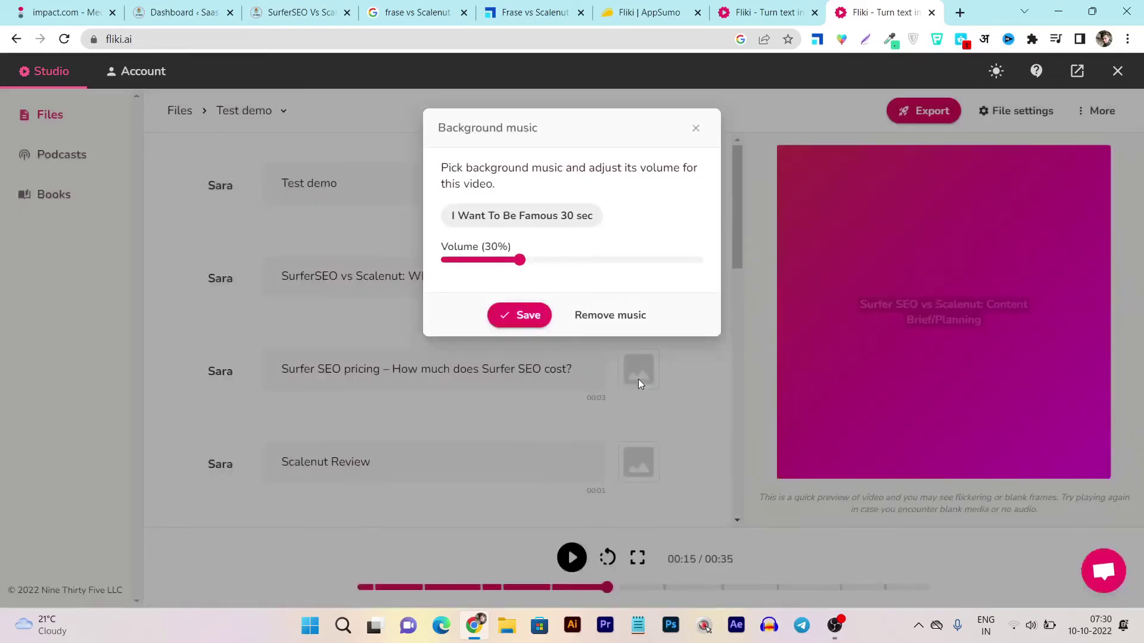
left_click(487, 261)
left_click_drag(487, 262, 471, 264)
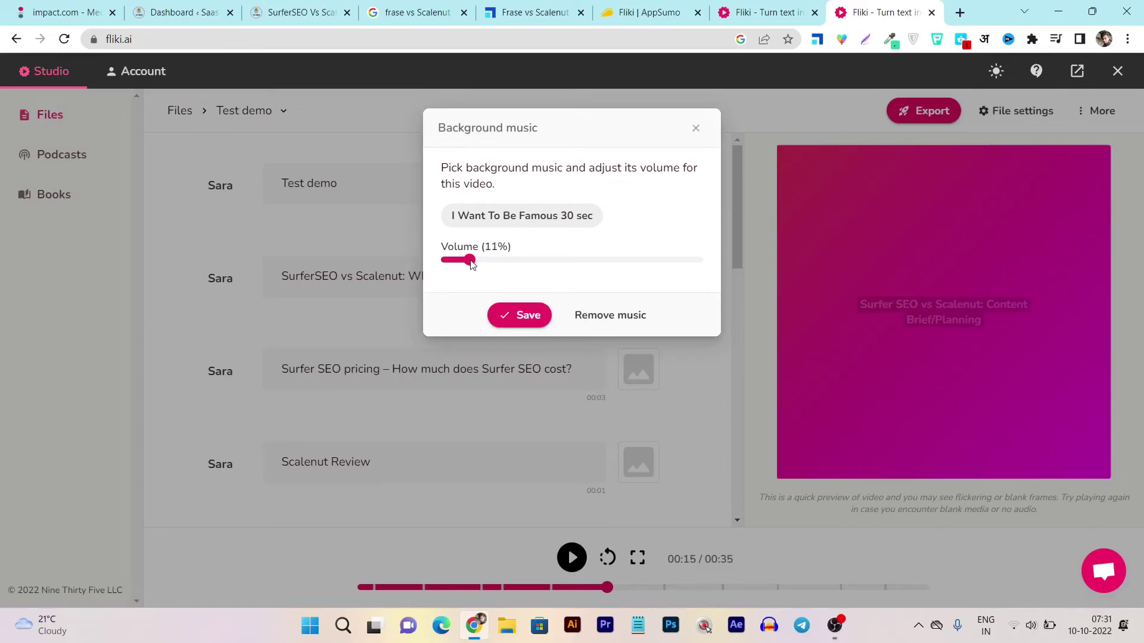
left_click(524, 317)
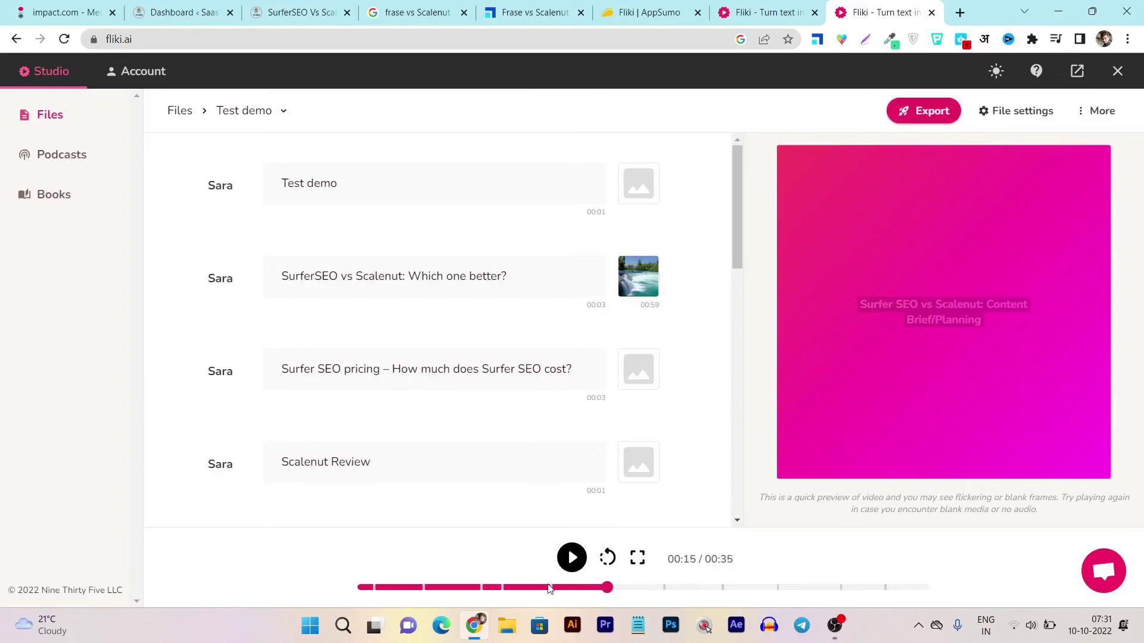
Replay the preview from the start until 00:06, then switch to the 'Fliki | AppSumo' tab
left_click(365, 587)
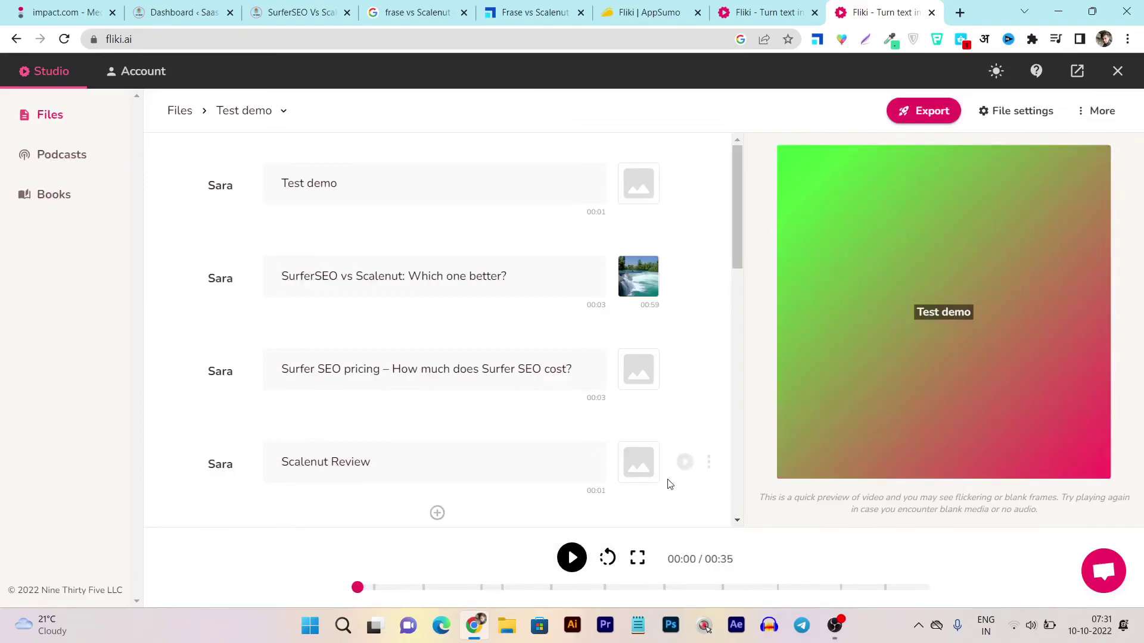
left_click(572, 558)
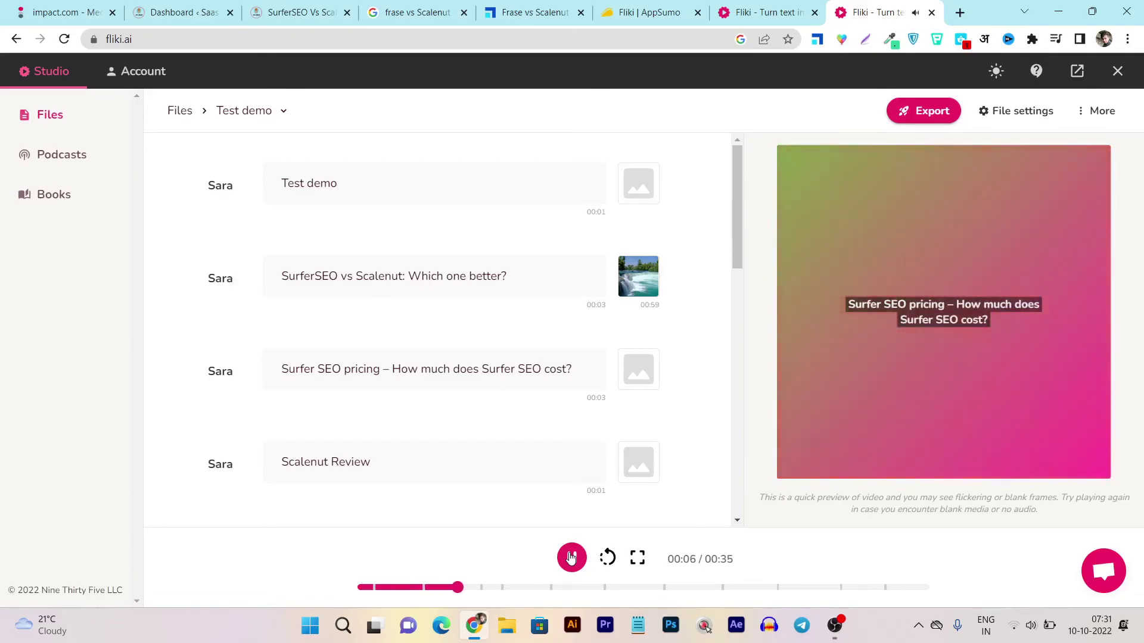
left_click(572, 559)
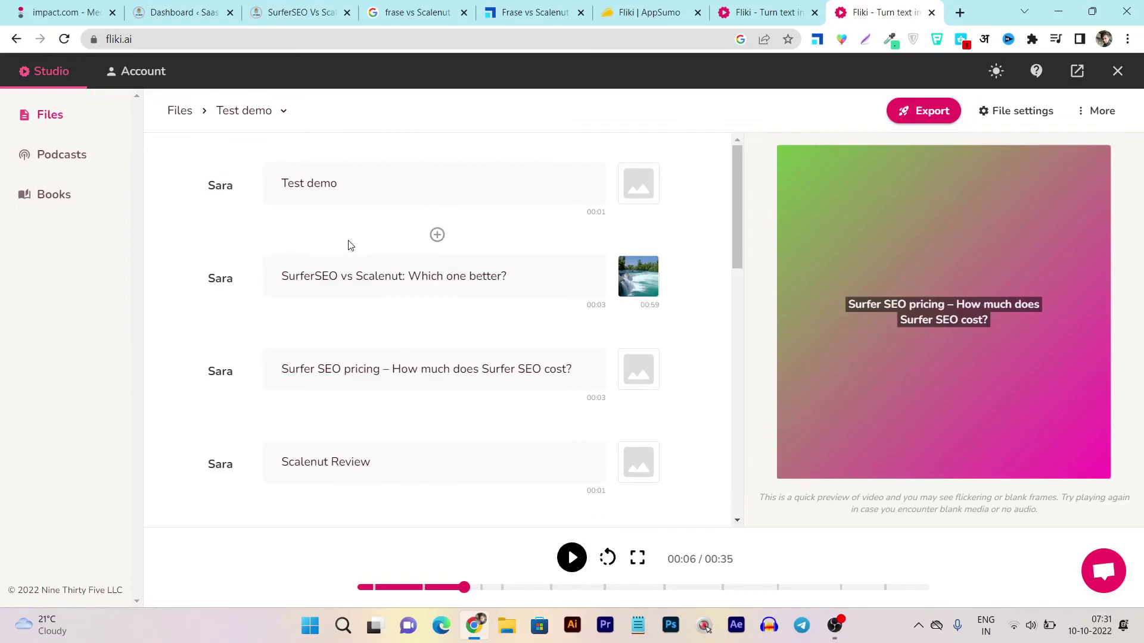
mouse_move(1016, 111)
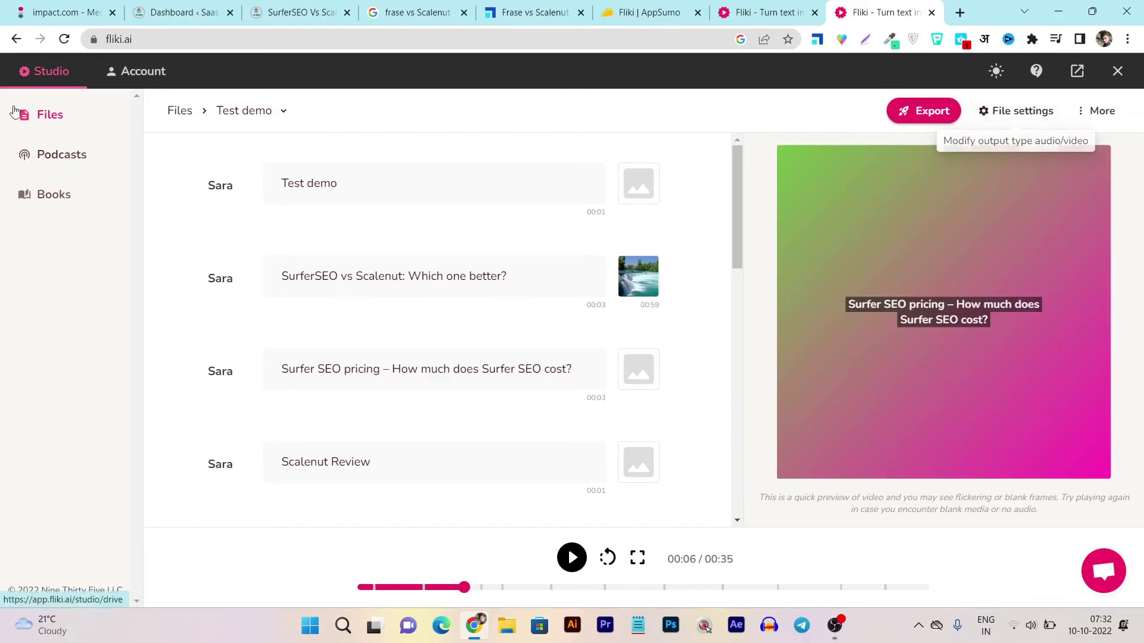
left_click(672, 7)
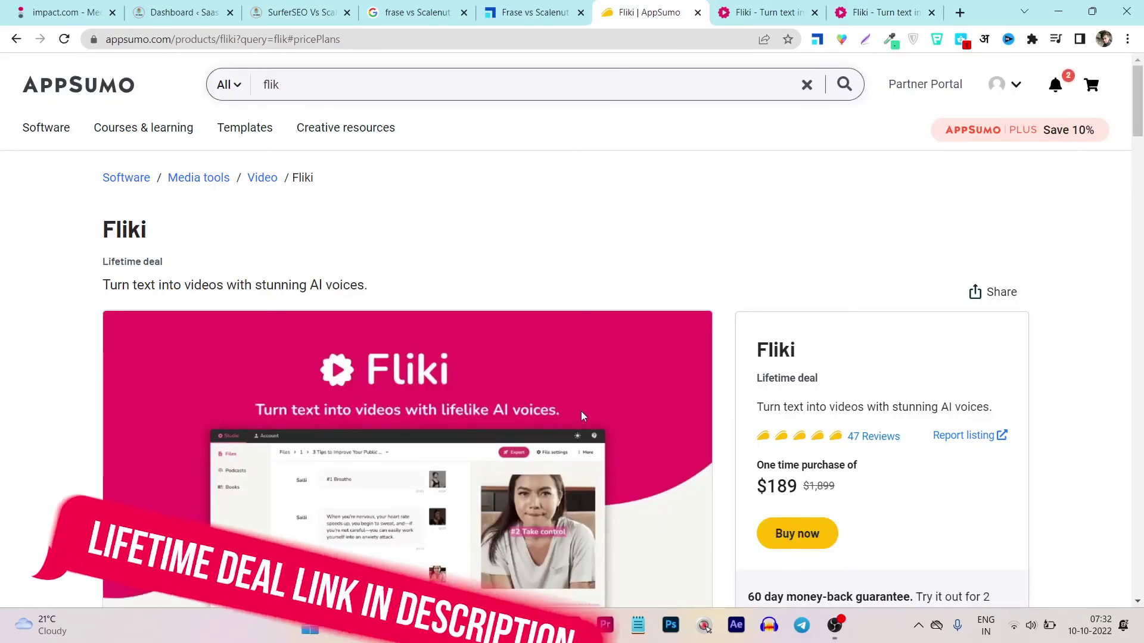
scroll(444, 367, "down", 3)
scroll(465, 342, "down", 4)
scroll(658, 355, "down", 3)
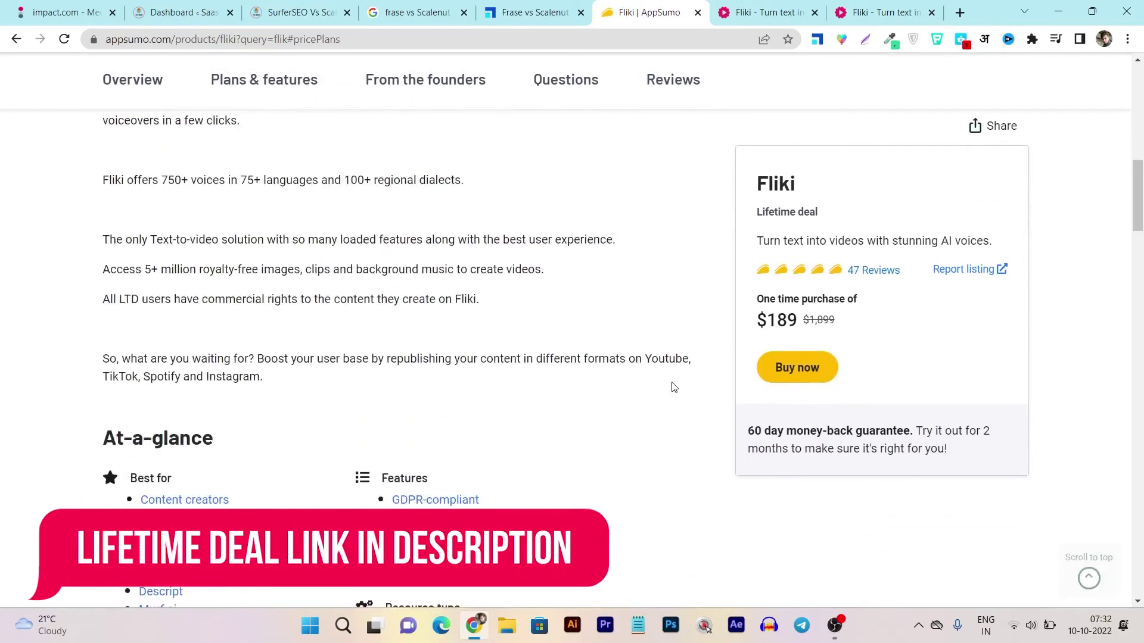
scroll(671, 387, "down", 3)
scroll(673, 387, "down", 4)
scroll(672, 381, "down", 3)
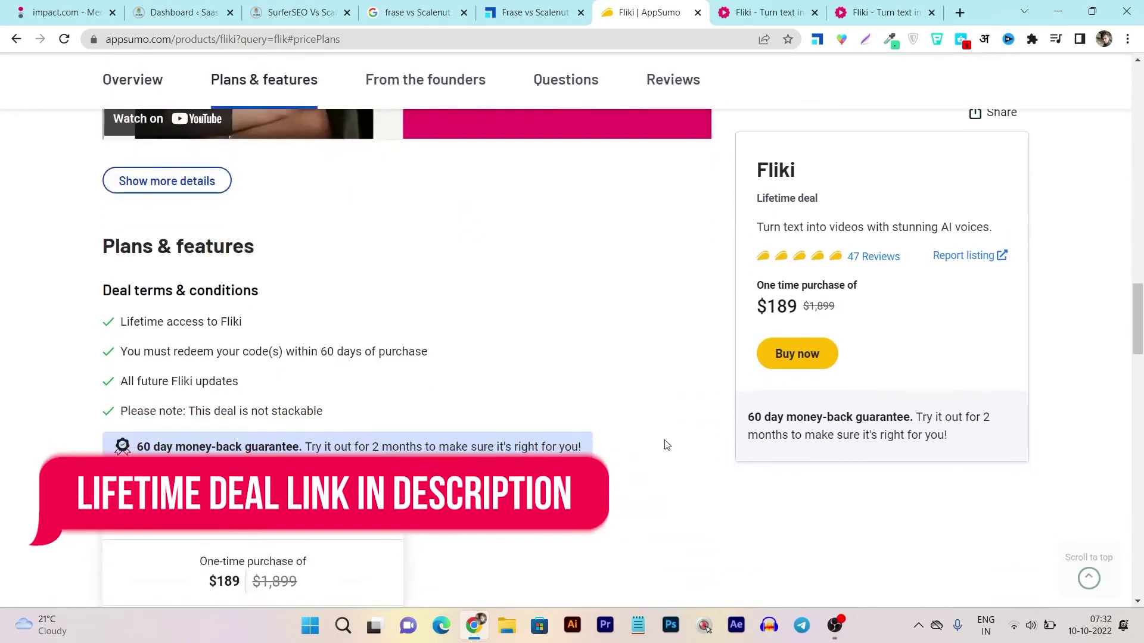
scroll(665, 445, "down", 3)
scroll(665, 445, "up", 5)
scroll(665, 445, "up", 5)
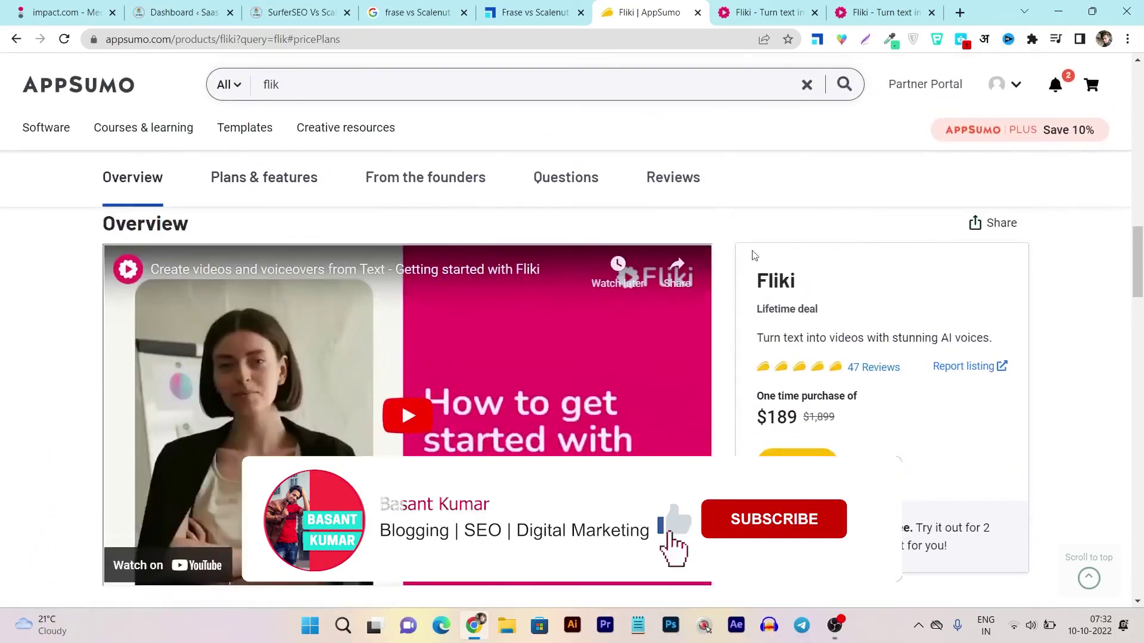
Switch browser tabs from AppSumo back to the Test demo project in Fliki Studio
left_click(764, 11)
left_click(873, 12)
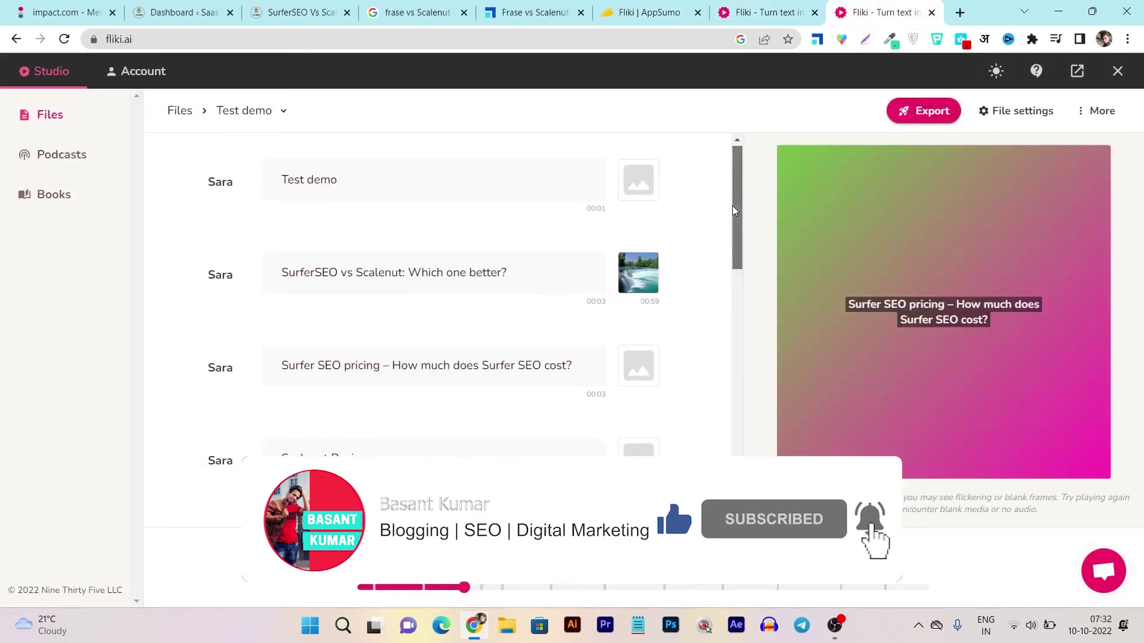
left_click_drag(736, 214, 736, 424)
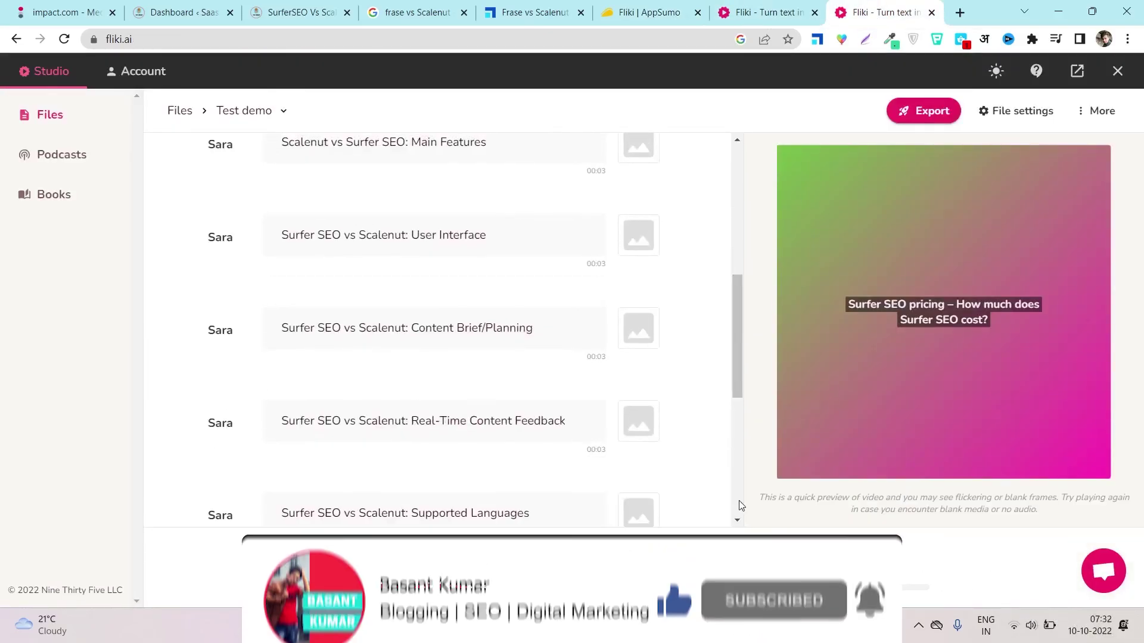